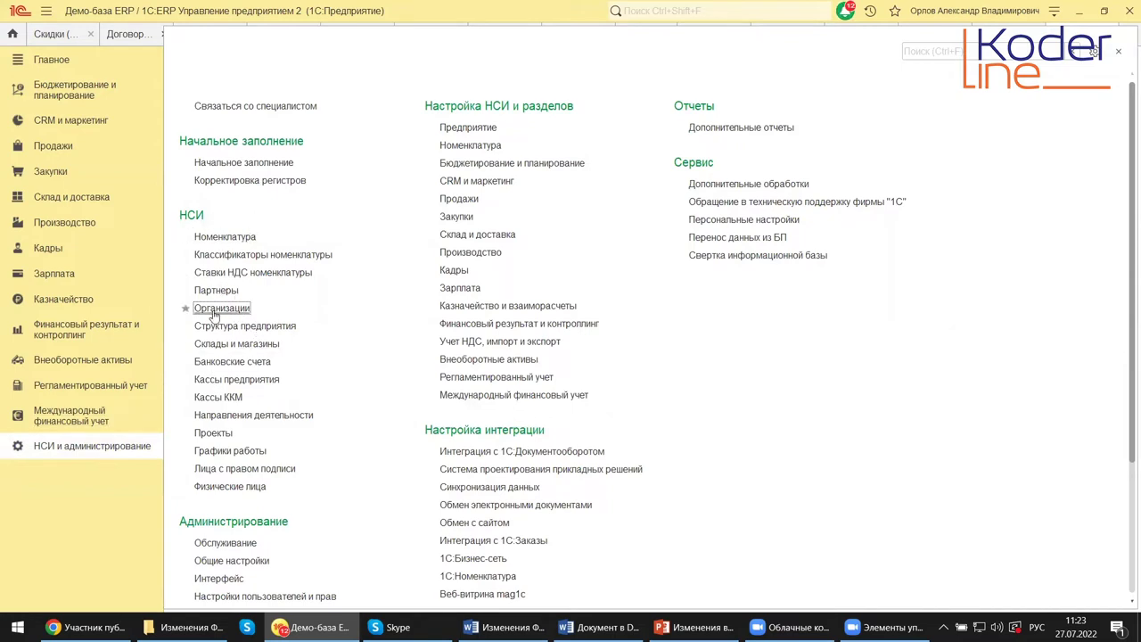
View the Организации list and open the Предприятие settings in НСИ и администрирование.
left_click(220, 308)
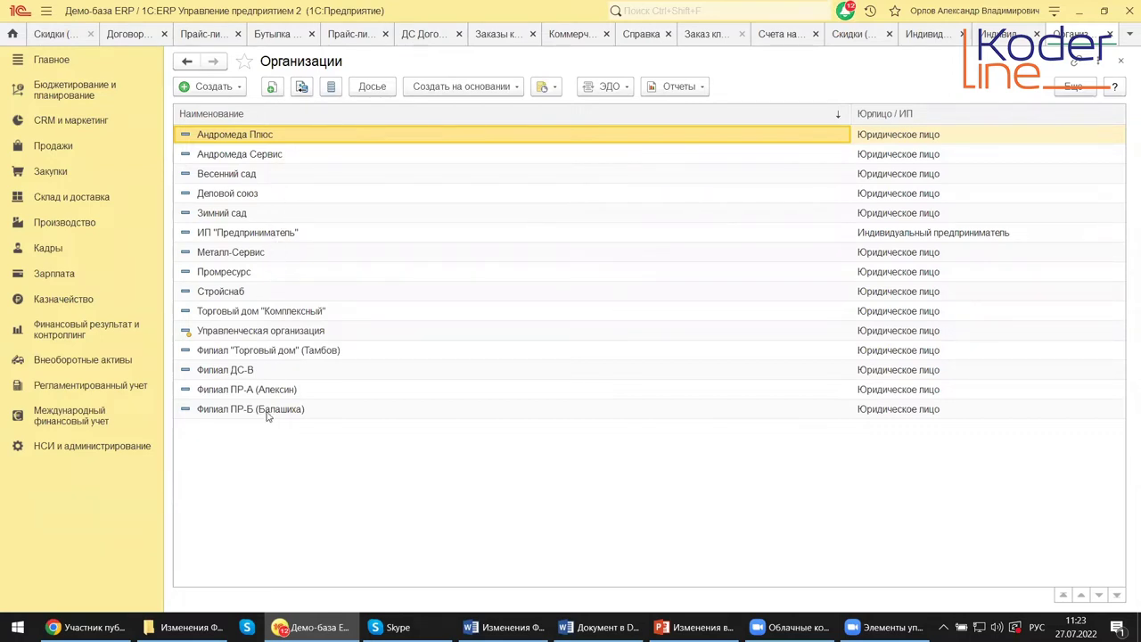
left_click(71, 450)
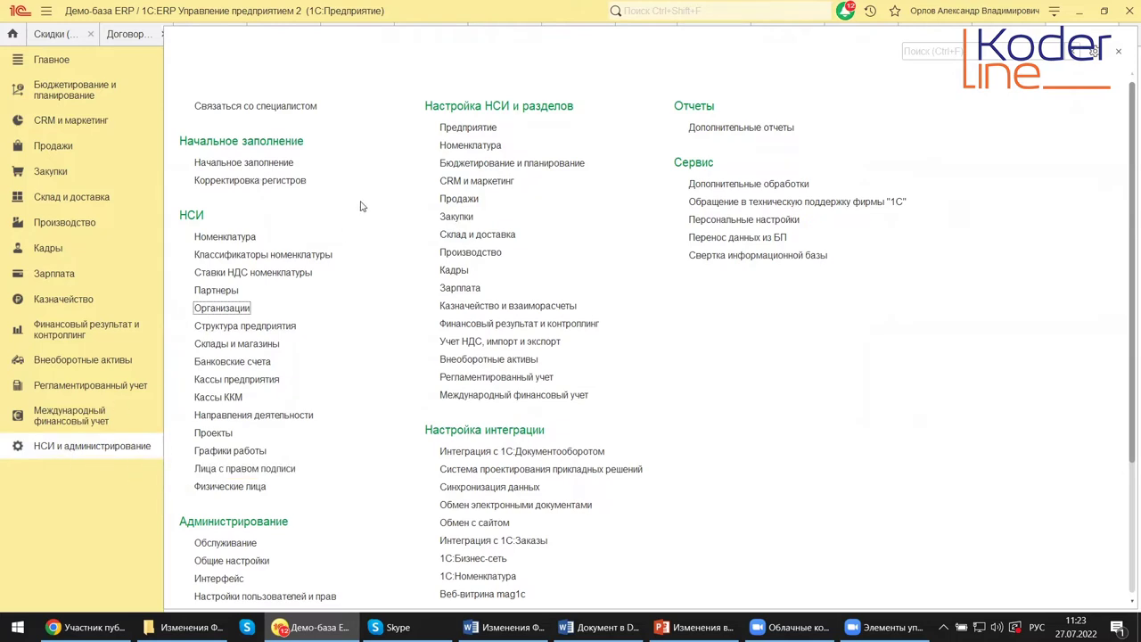
left_click(490, 130)
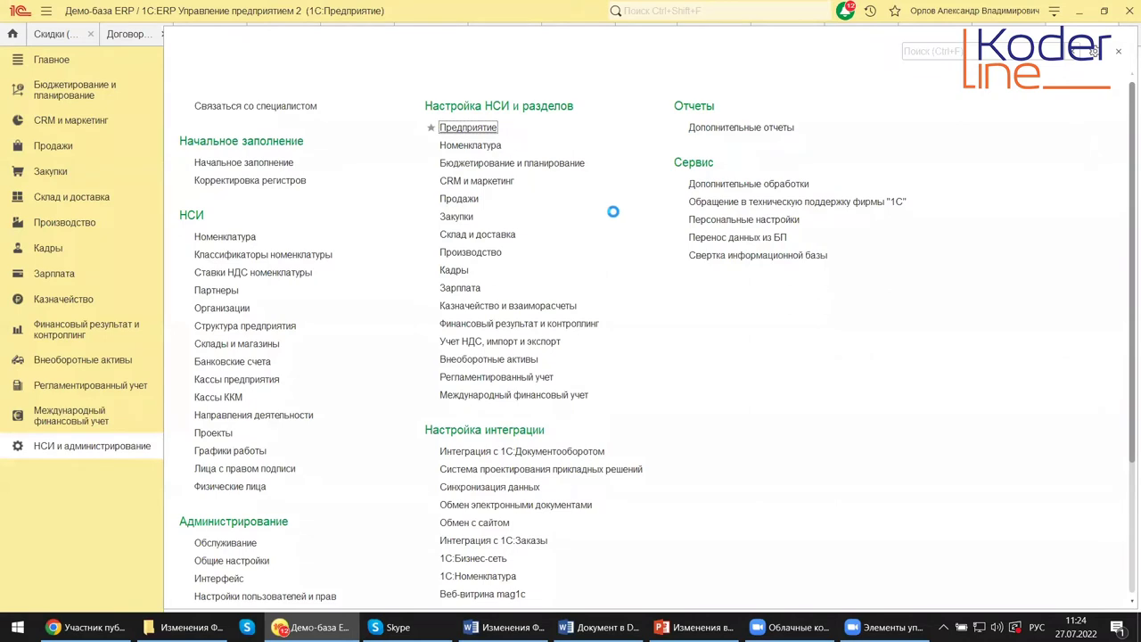
left_click(482, 128)
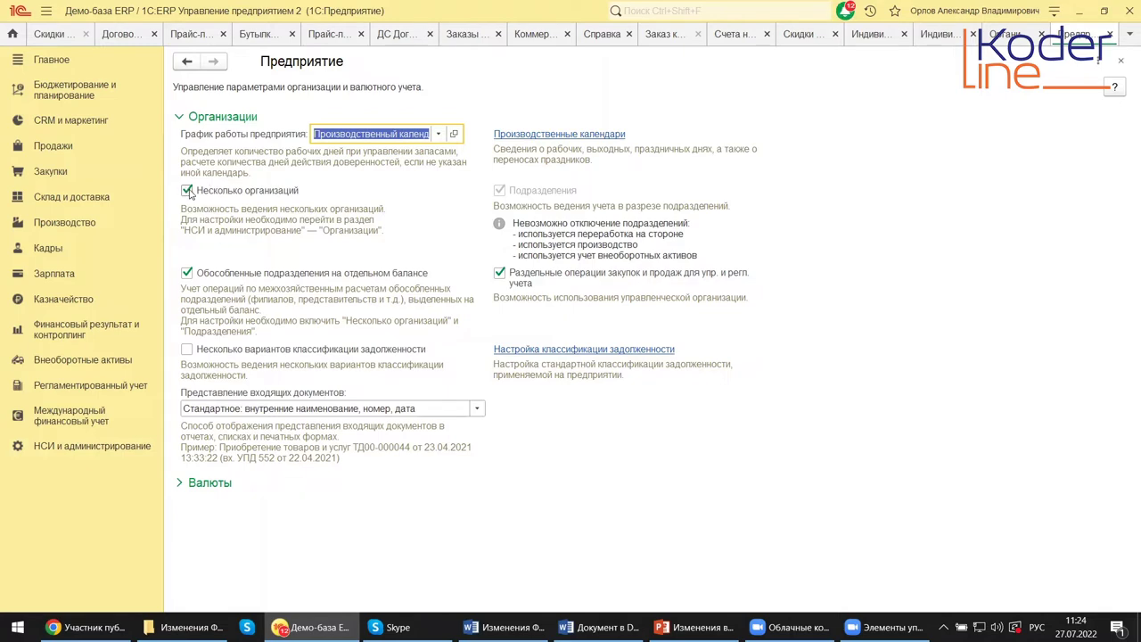
Open the Учетная политика бухгалтерского учета settings of the organization Андромеда Плюс.
left_click(67, 448)
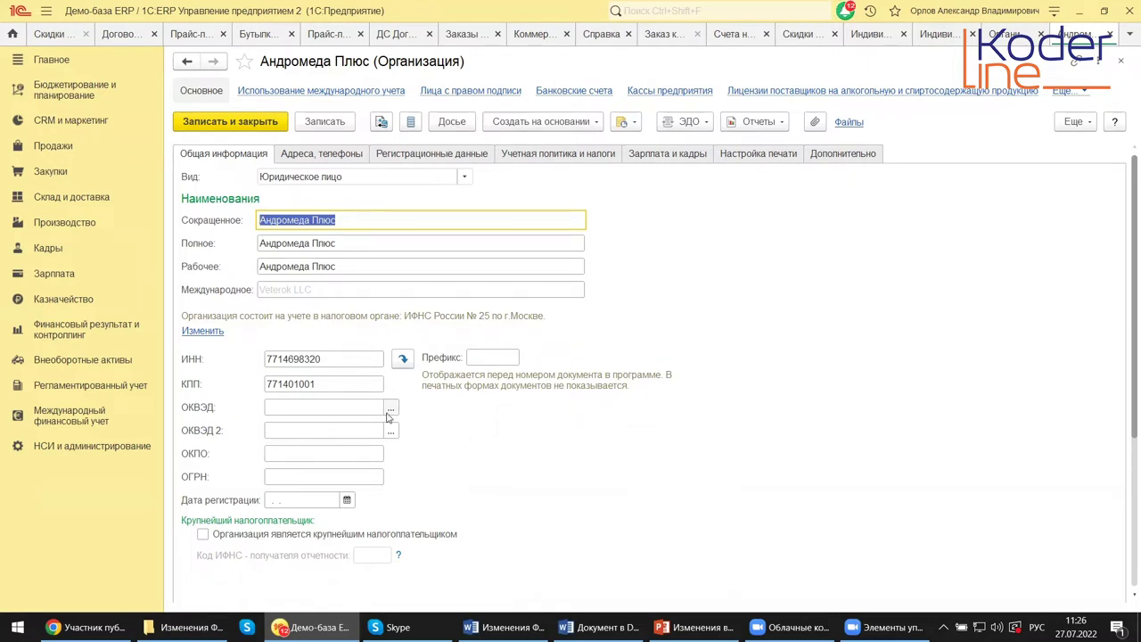
left_click(563, 156)
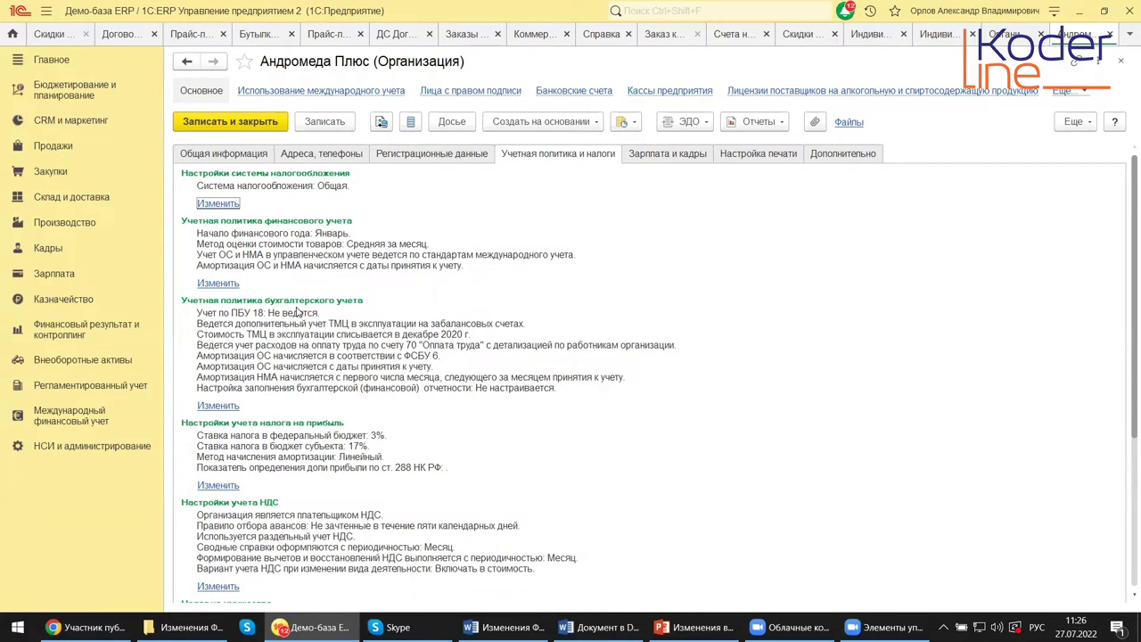
left_click(210, 407)
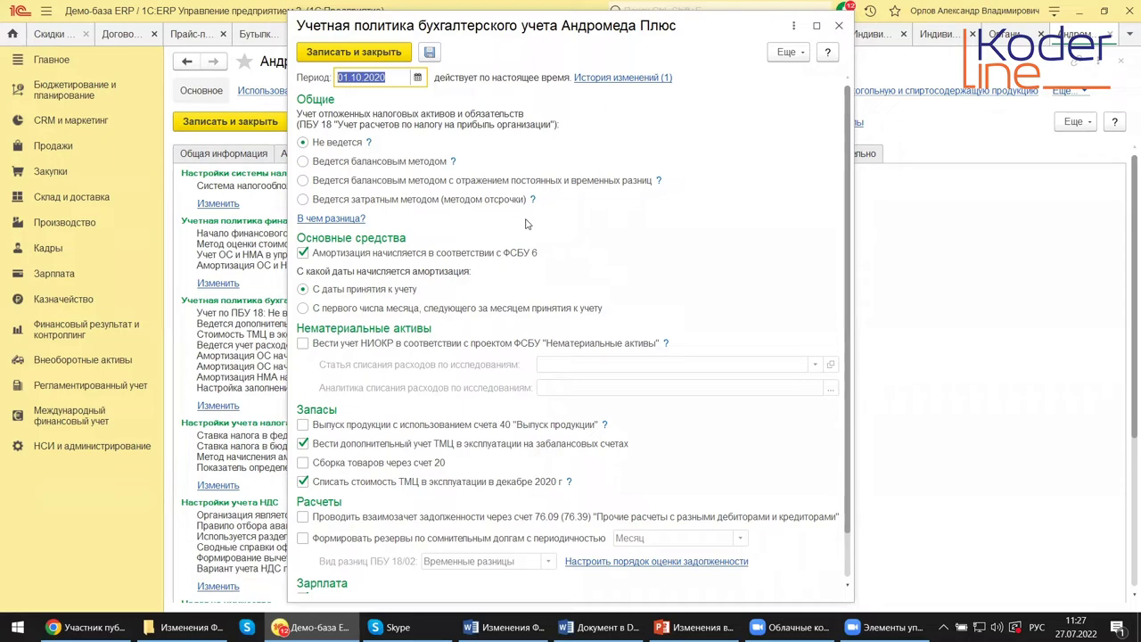
Read the ПБУ 18 help hints for the options "Не ведется" and "Ведется балансовым методом".
left_click(368, 145)
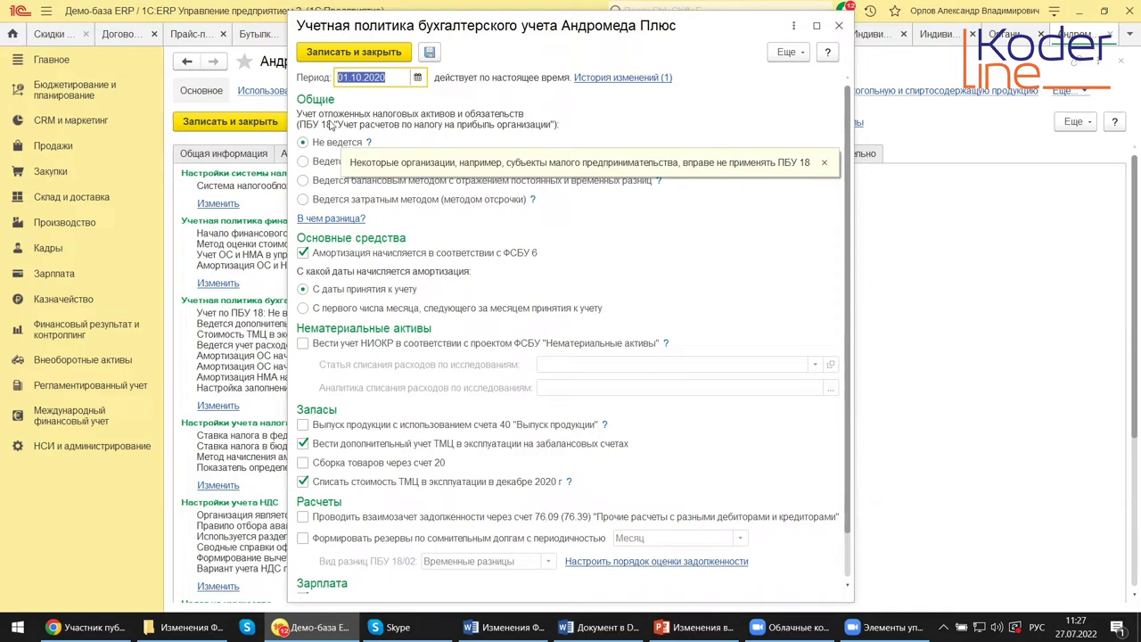
left_click(823, 162)
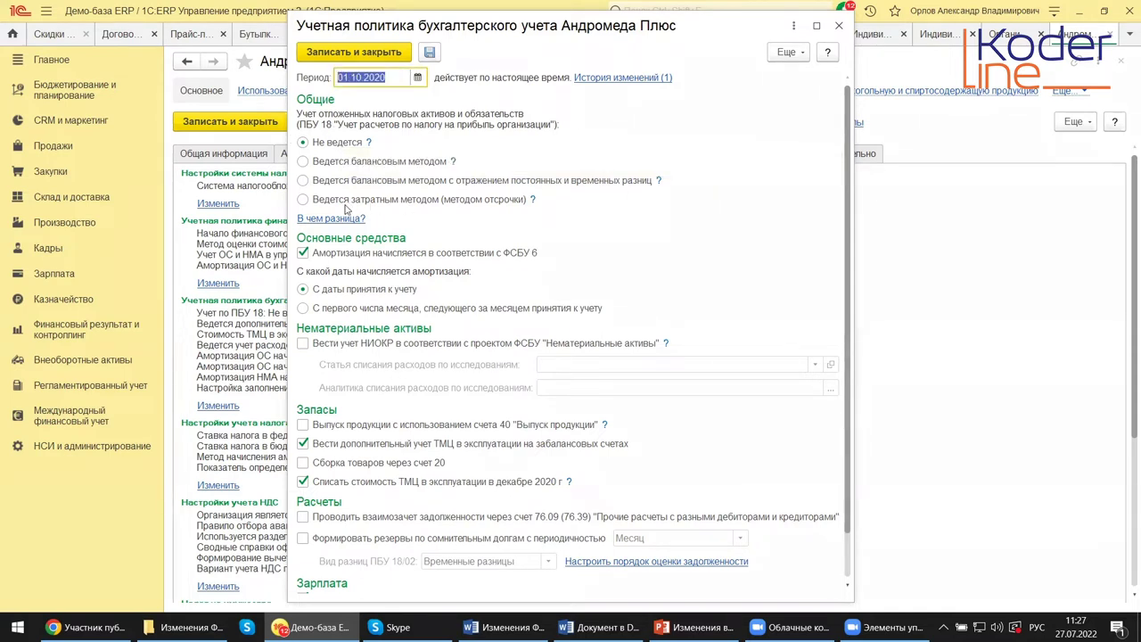
left_click(452, 164)
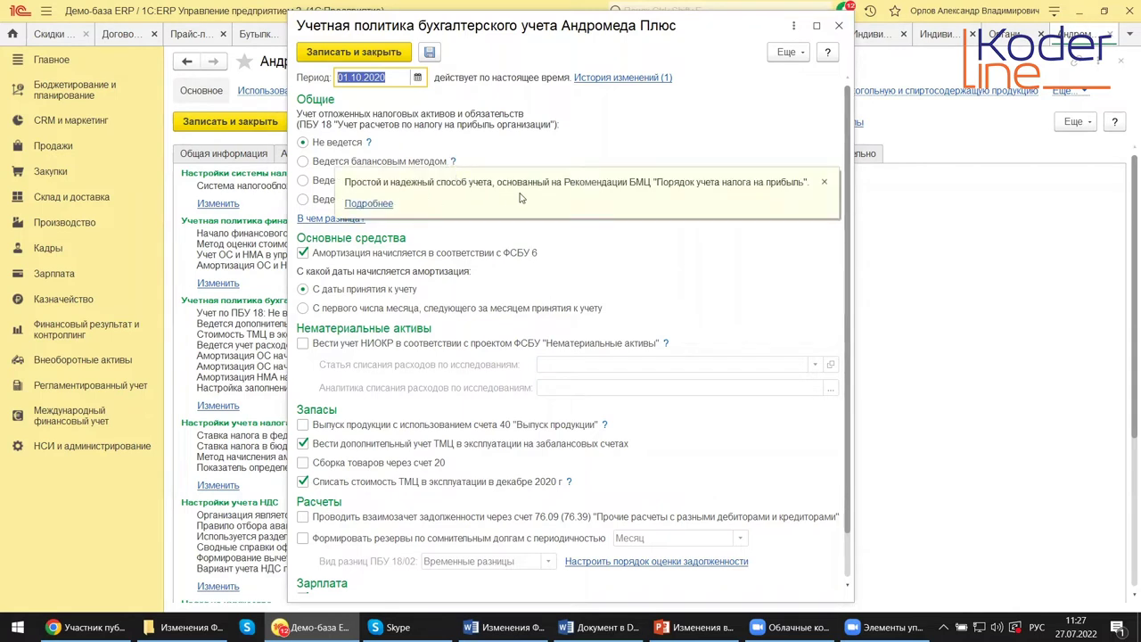
left_click(824, 182)
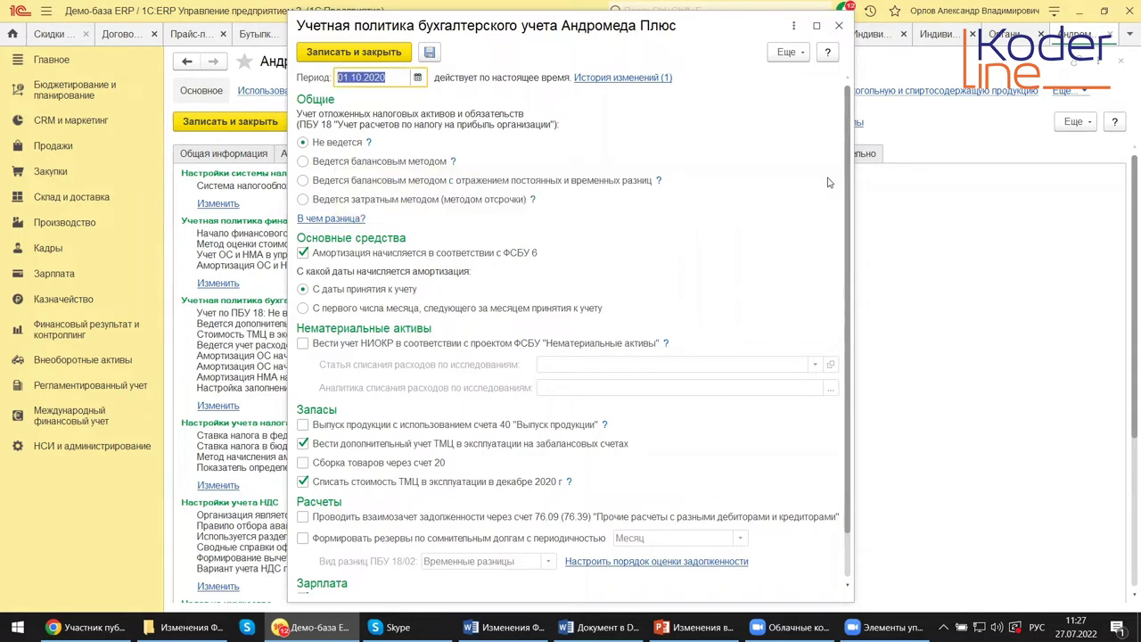
Read the hint on the balance method with permanent and temporary differences and its detailed web article, then return to the accounting policy.
left_click(657, 182)
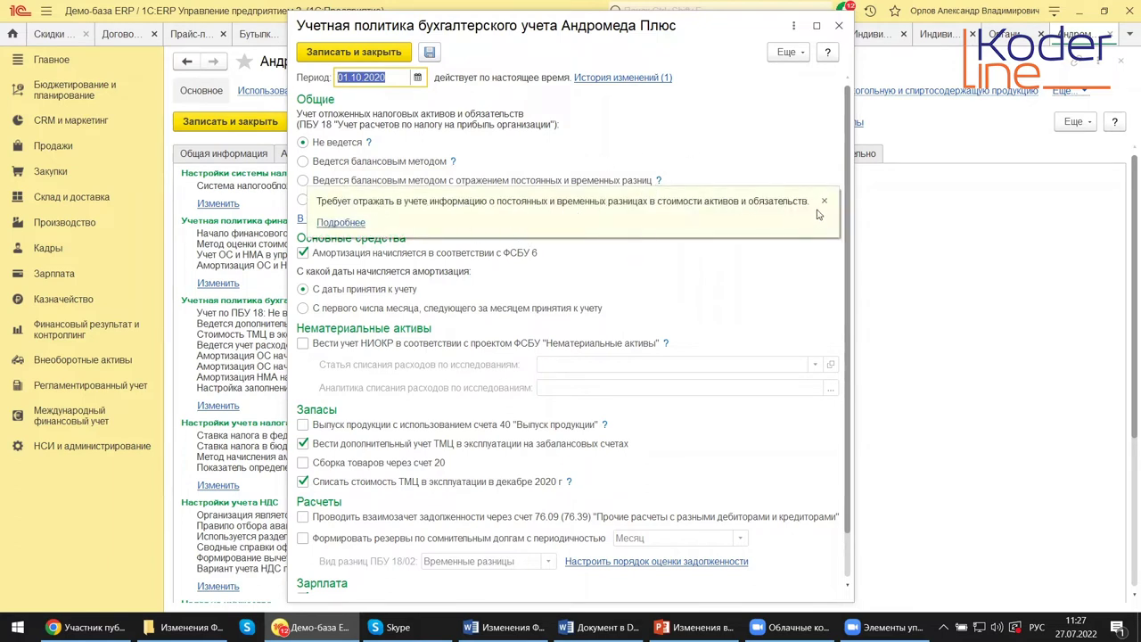
left_click(328, 223)
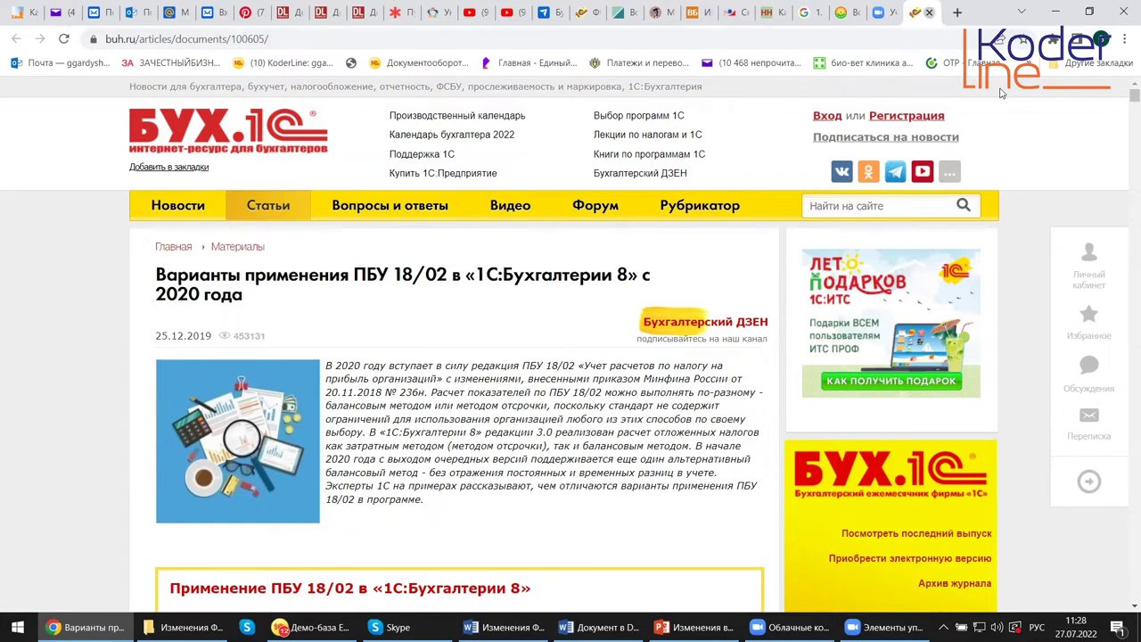
left_click(929, 13)
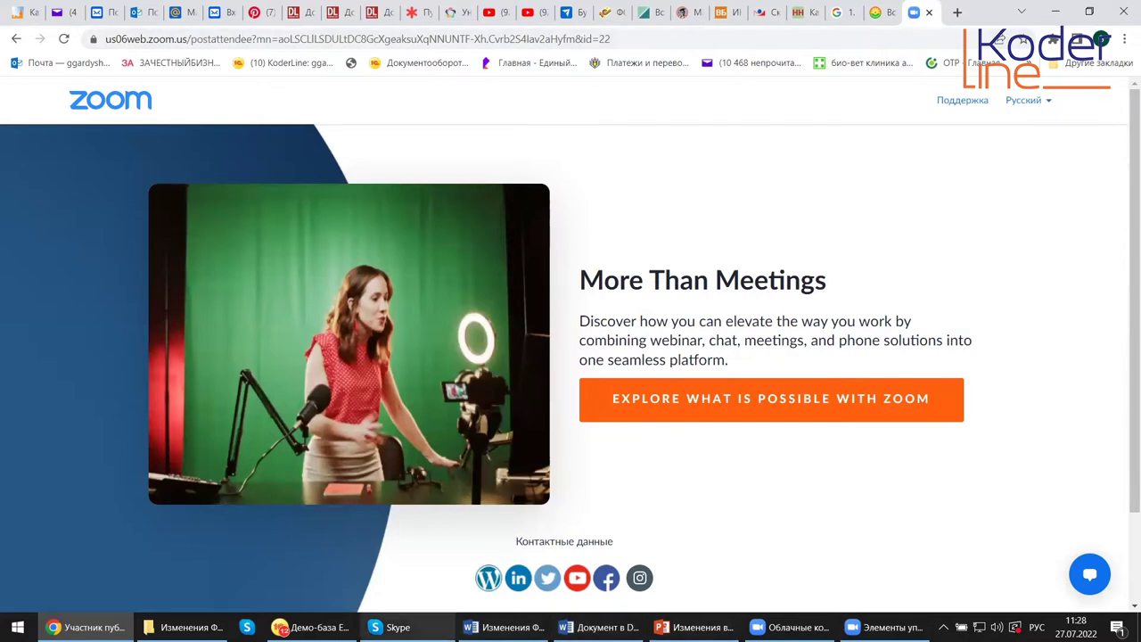
left_click(312, 626)
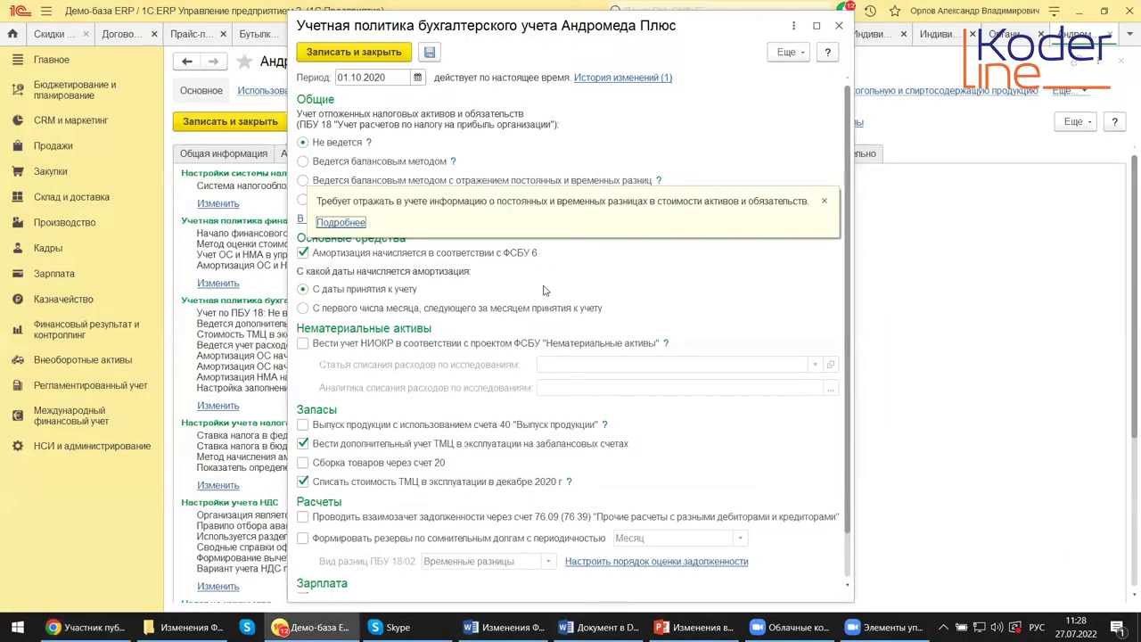
left_click(828, 203)
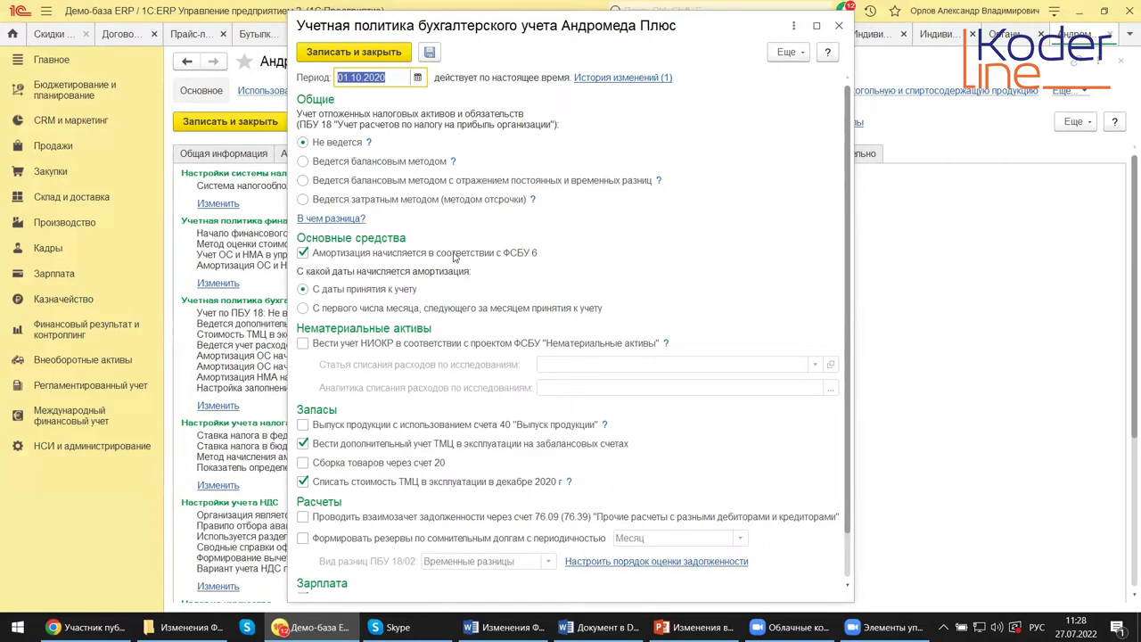
Try starting depreciation from the first day of the month after acceptance, then restore the option "С даты принятия к учету".
mouse_move(530, 261)
left_click(304, 309)
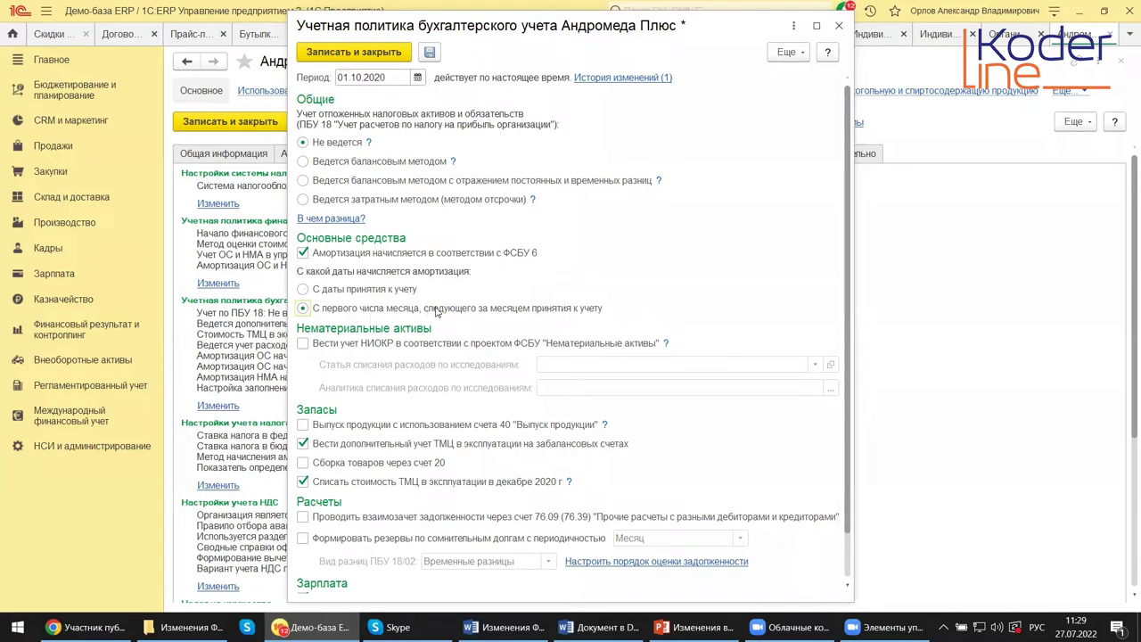
left_click(304, 290)
Examine the available presets for filling in accounting reports under Отчетность, then close the list without choosing one.
scroll(541, 319, "down", 1)
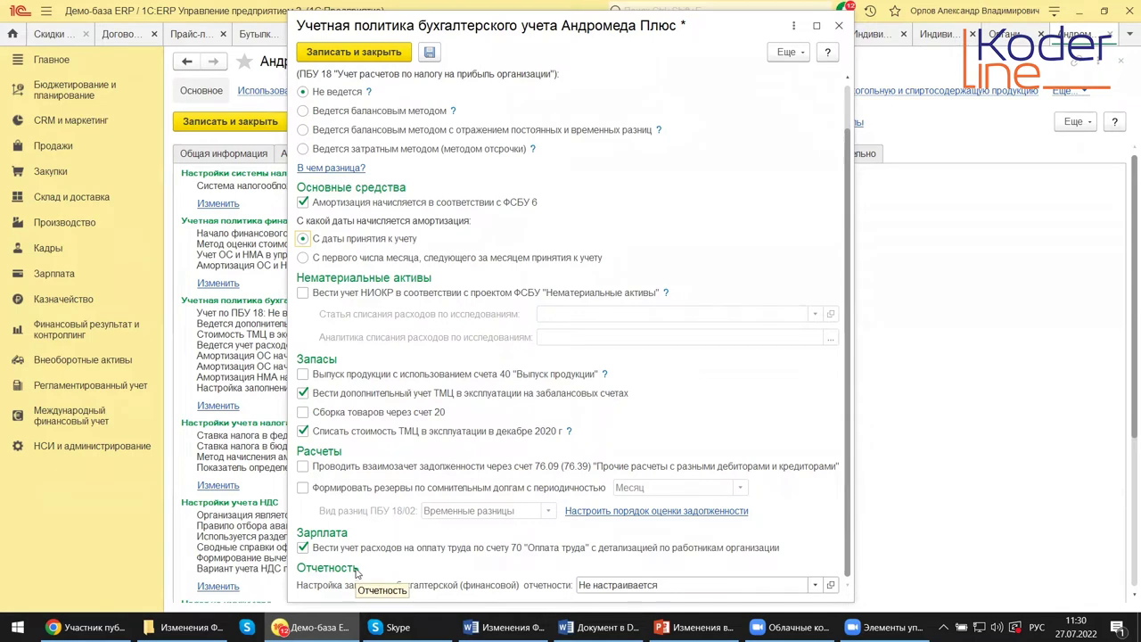
left_click(815, 586)
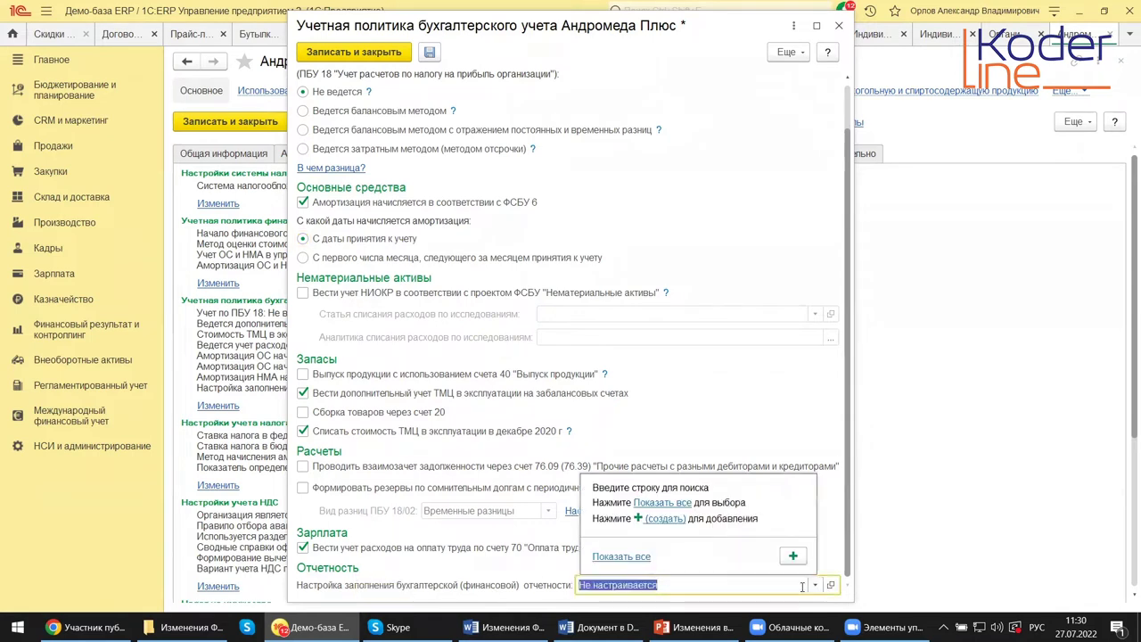
left_click(665, 518)
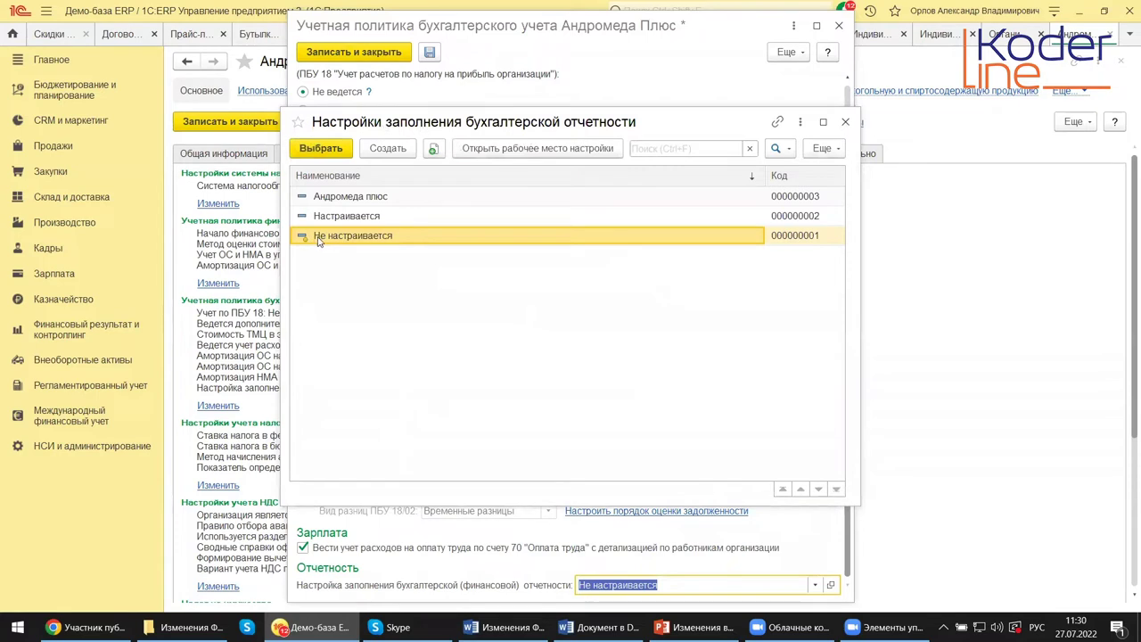
left_click(371, 218)
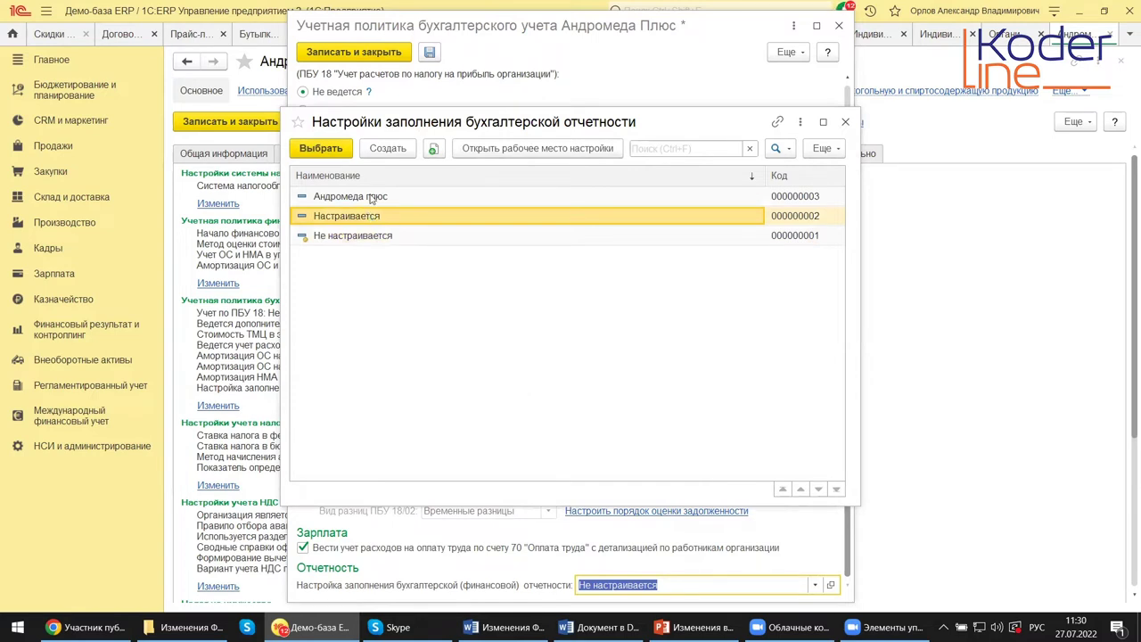
left_click(370, 197)
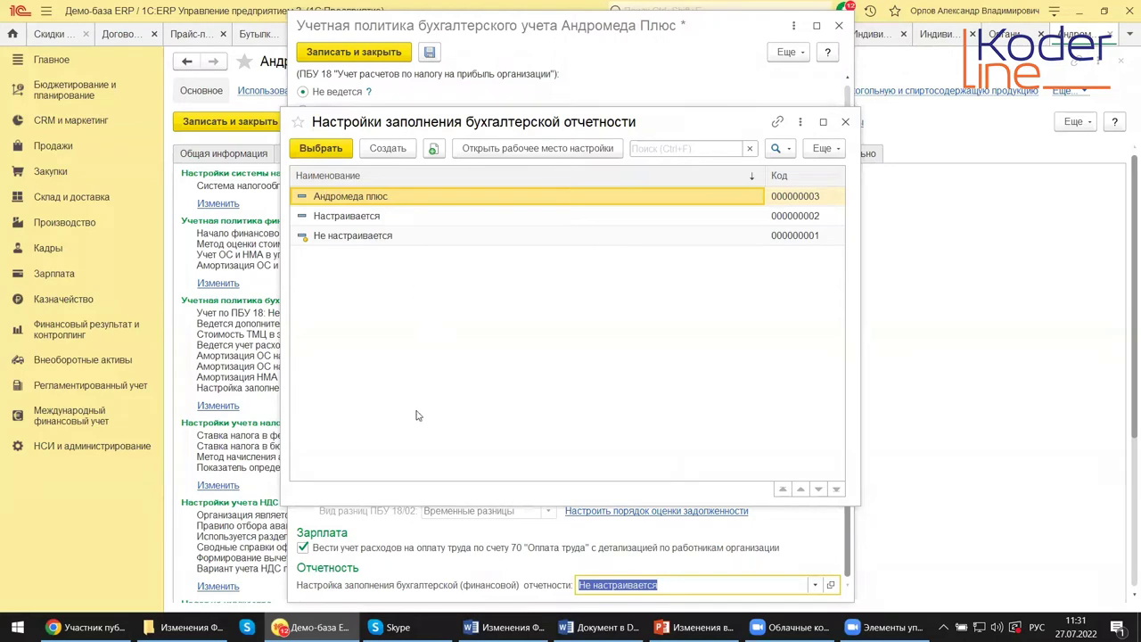
left_click(846, 122)
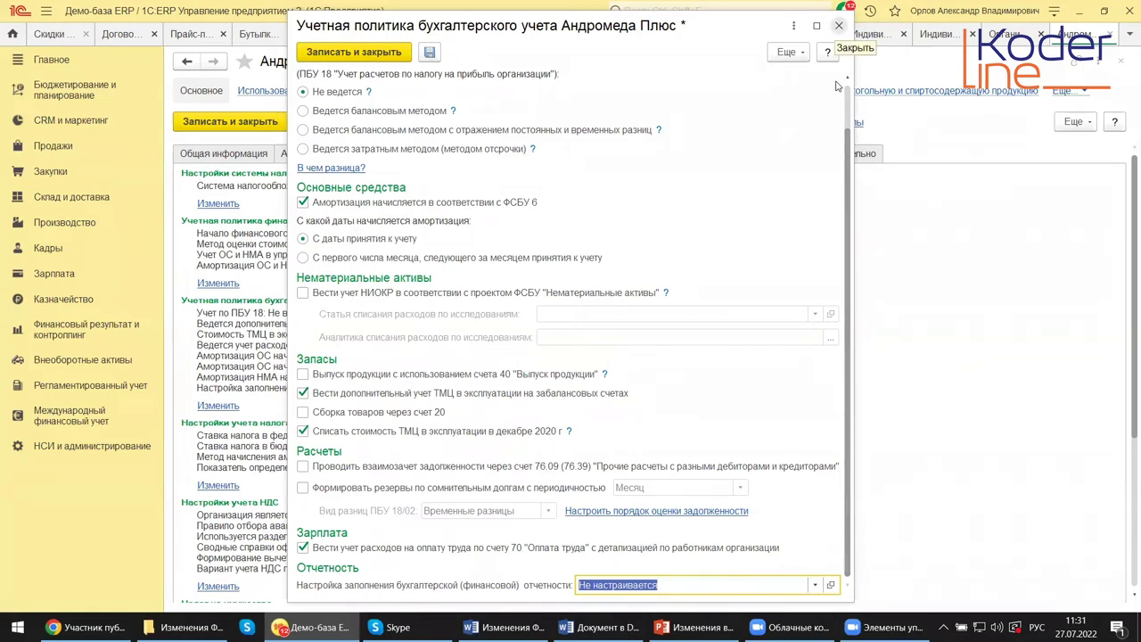
Close the accounting policy without saving and review the organization's remaining tax settings.
key("Escape")
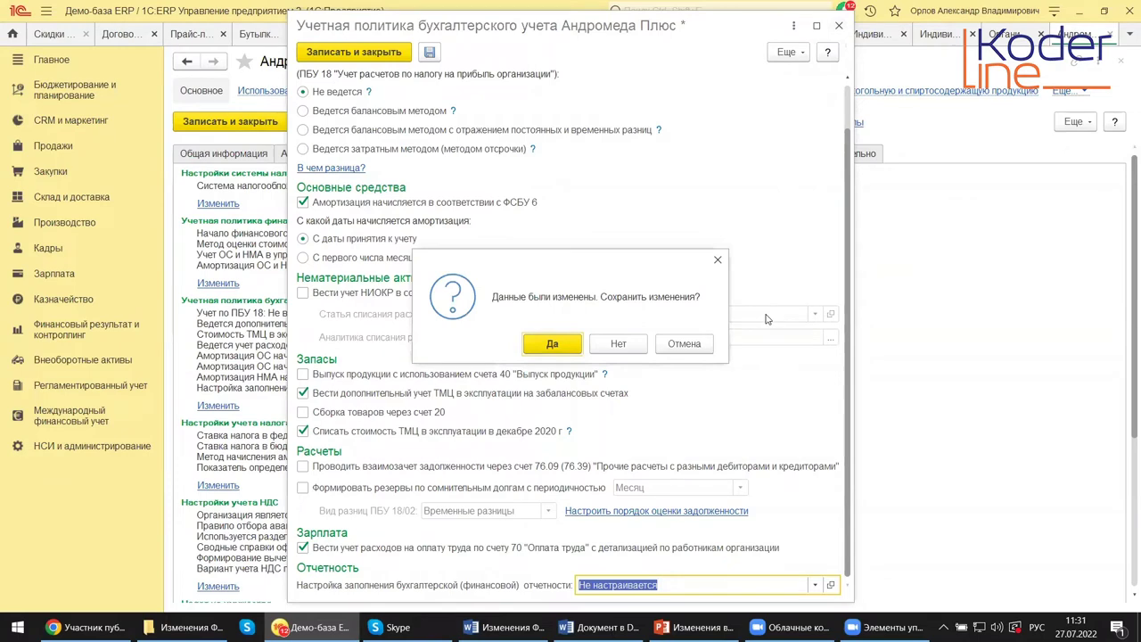
left_click(613, 347)
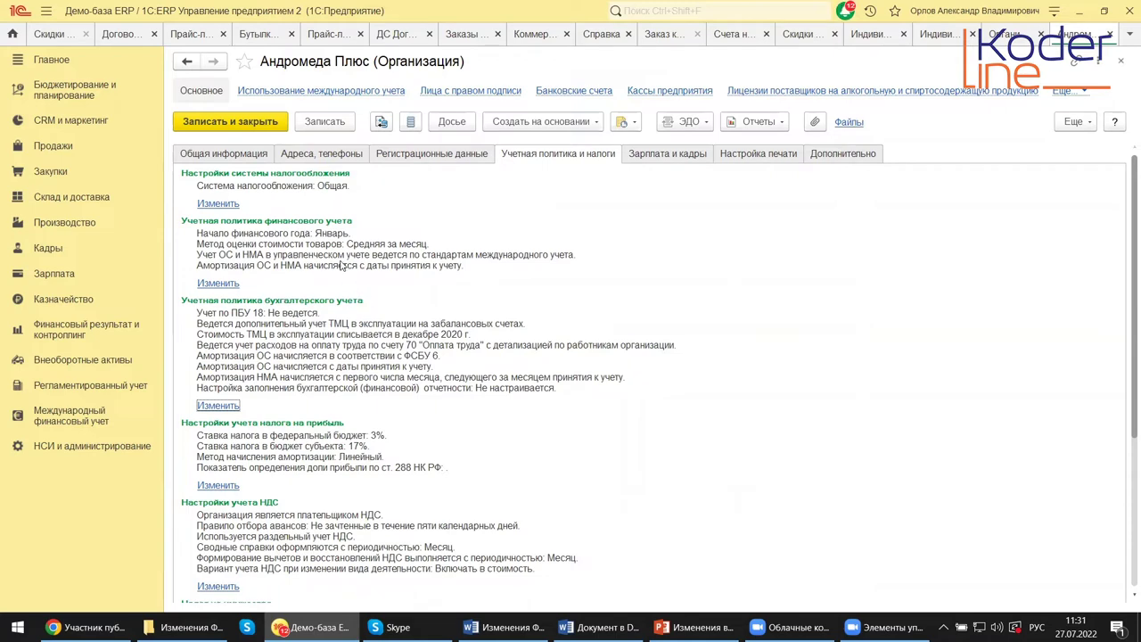
scroll(304, 465, "down", 3)
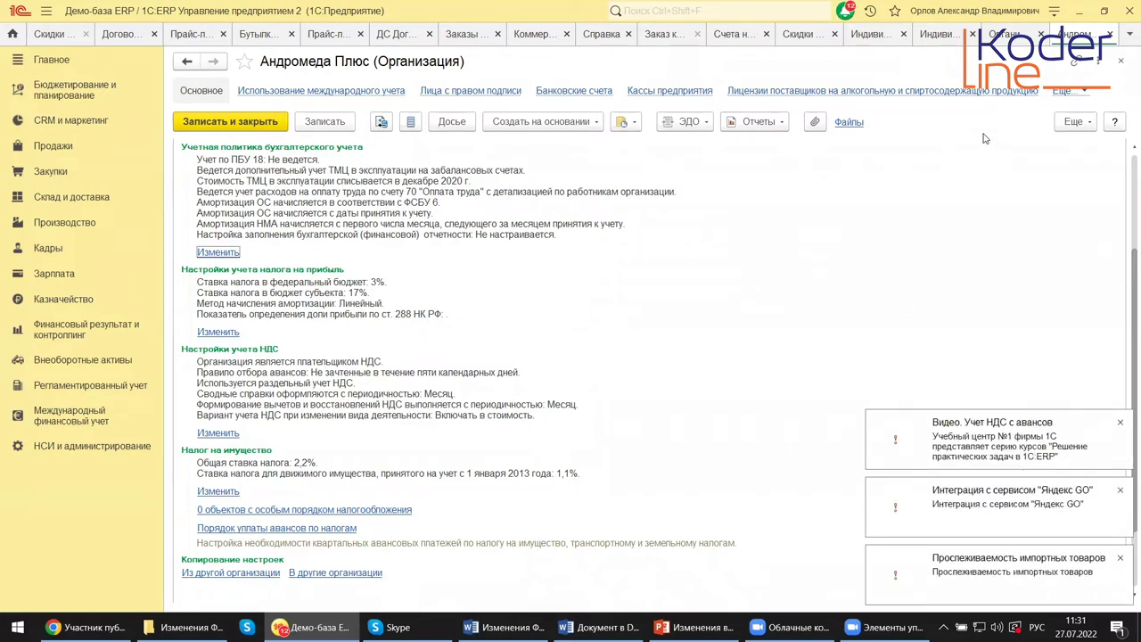
Close the Андромеда Плюс card and the Организации list, then switch to the PowerPoint presentation on ФСБУ 26.
left_click(1120, 61)
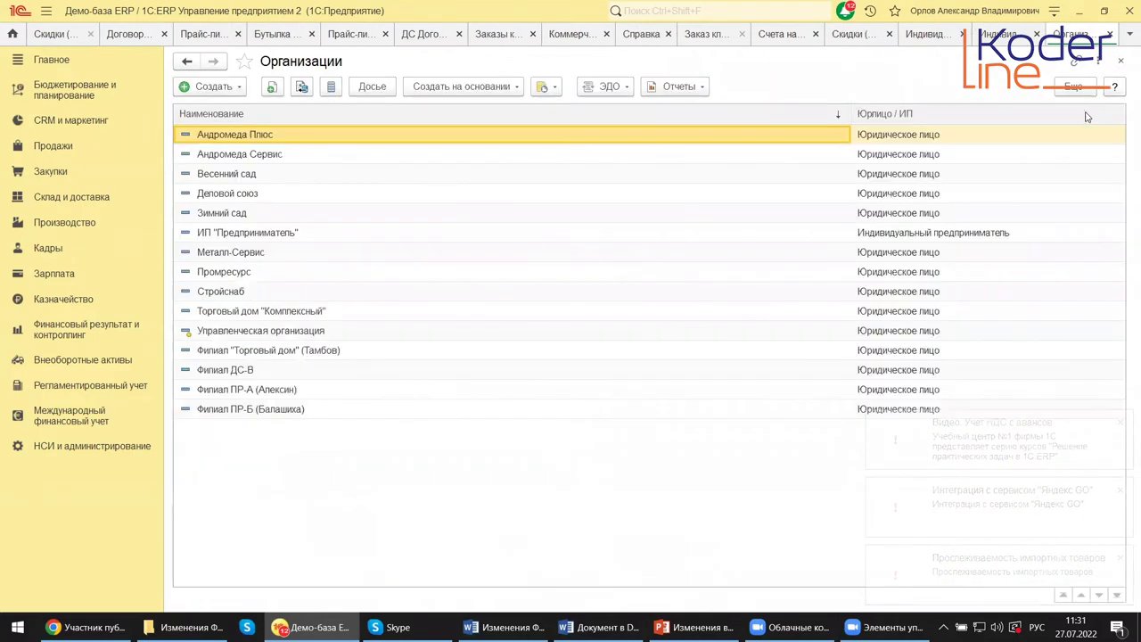
left_click(1121, 60)
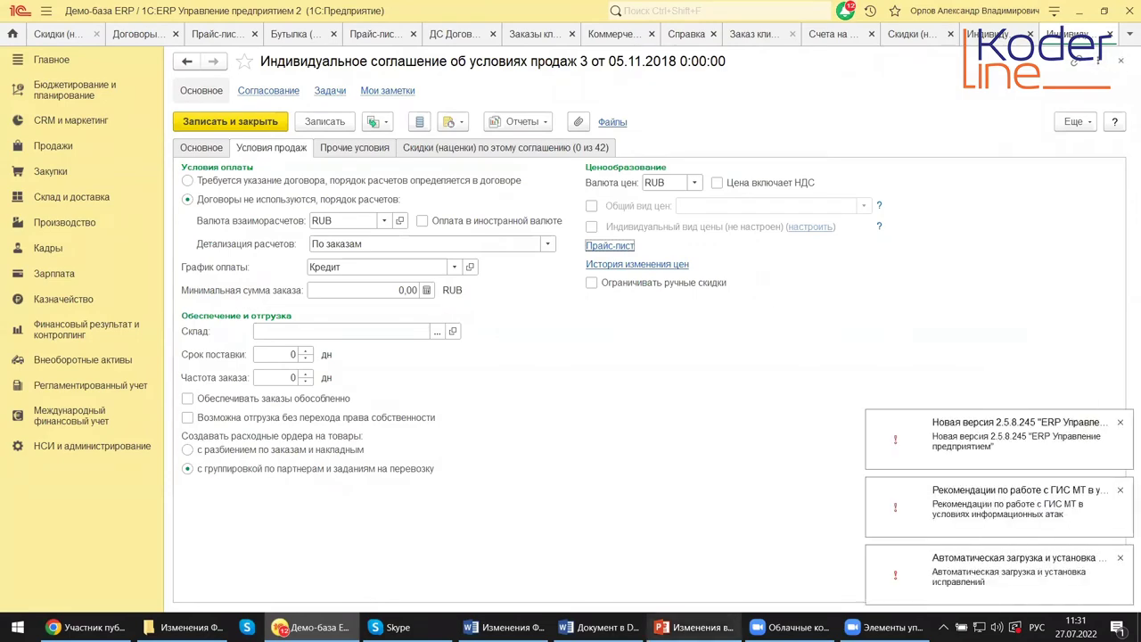
mouse_move(694, 627)
left_click(693, 566)
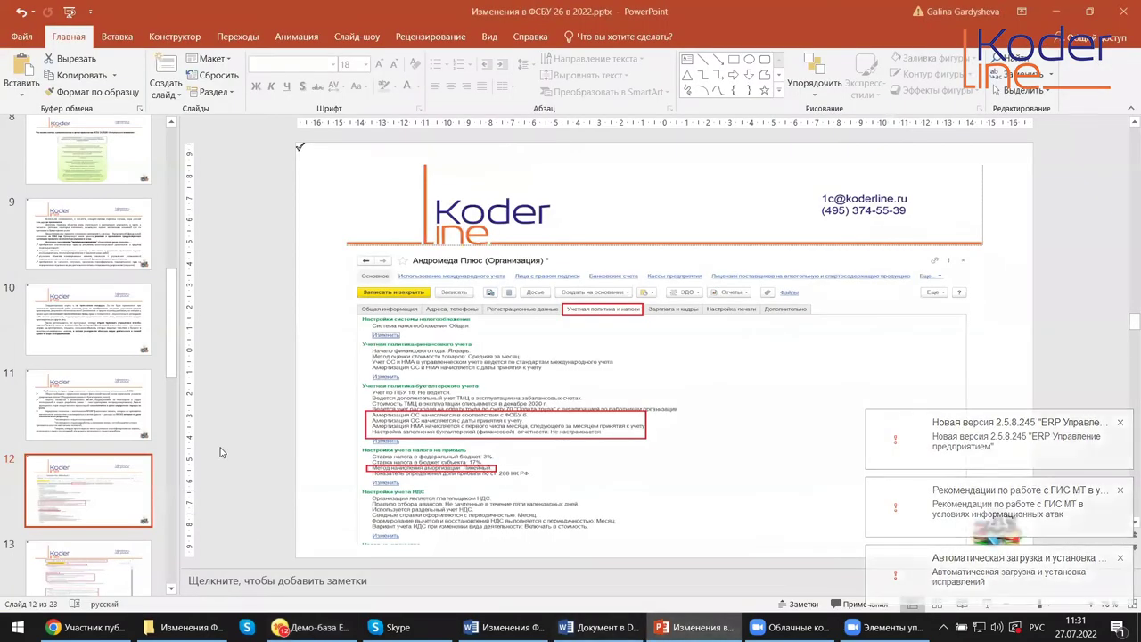
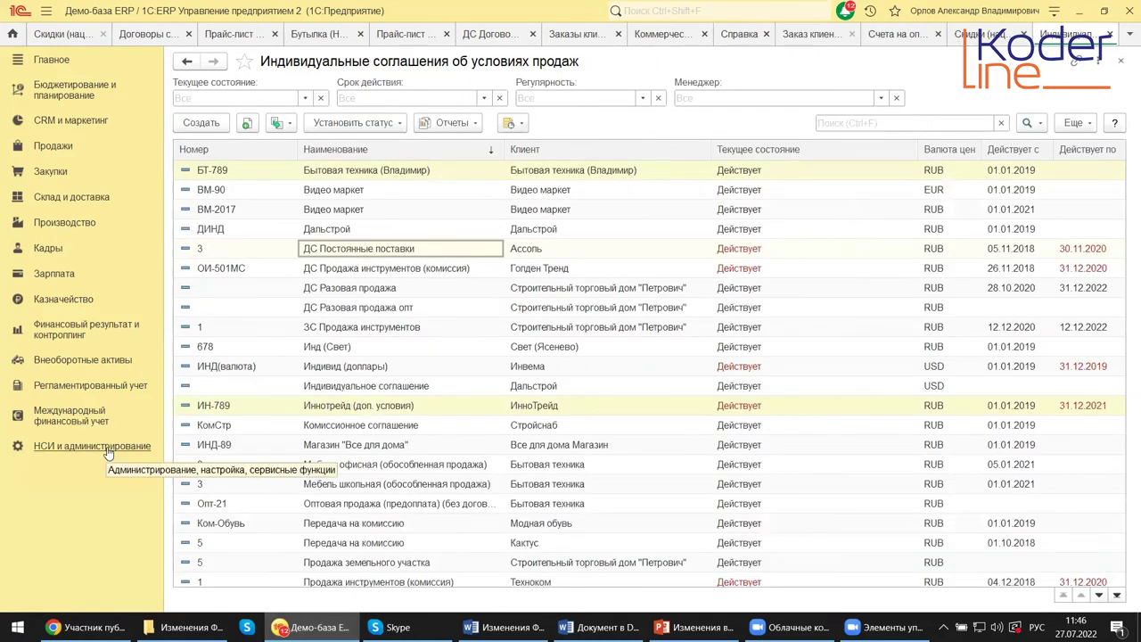
Open the Внеоборотные активы settings in the НСИ и администрирование section.
left_click(107, 448)
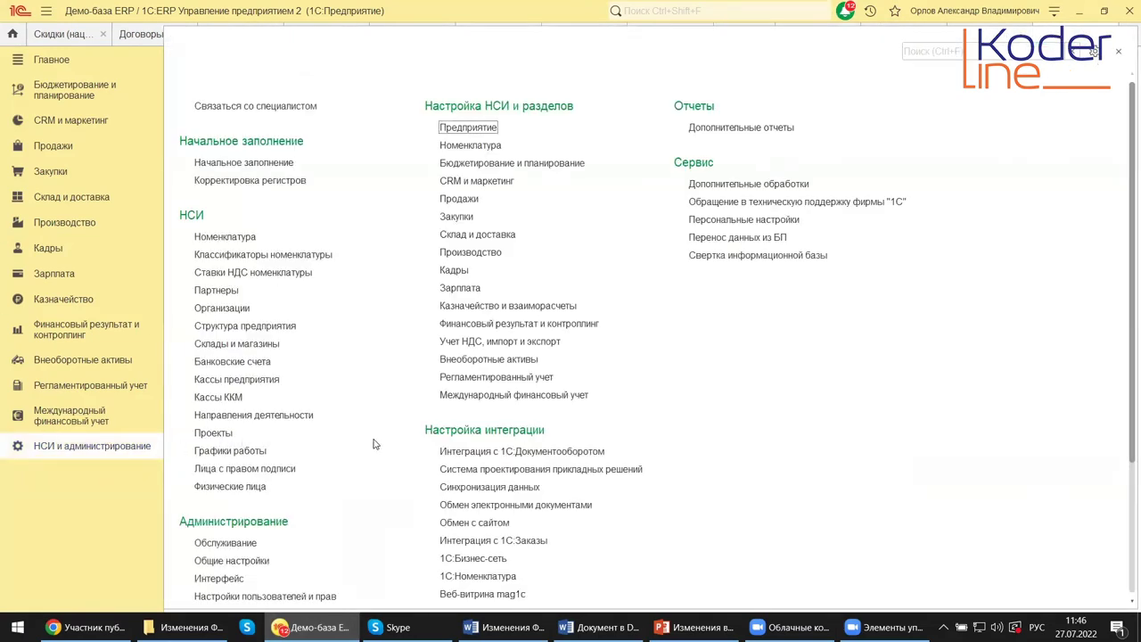
left_click(503, 361)
left_click(458, 361)
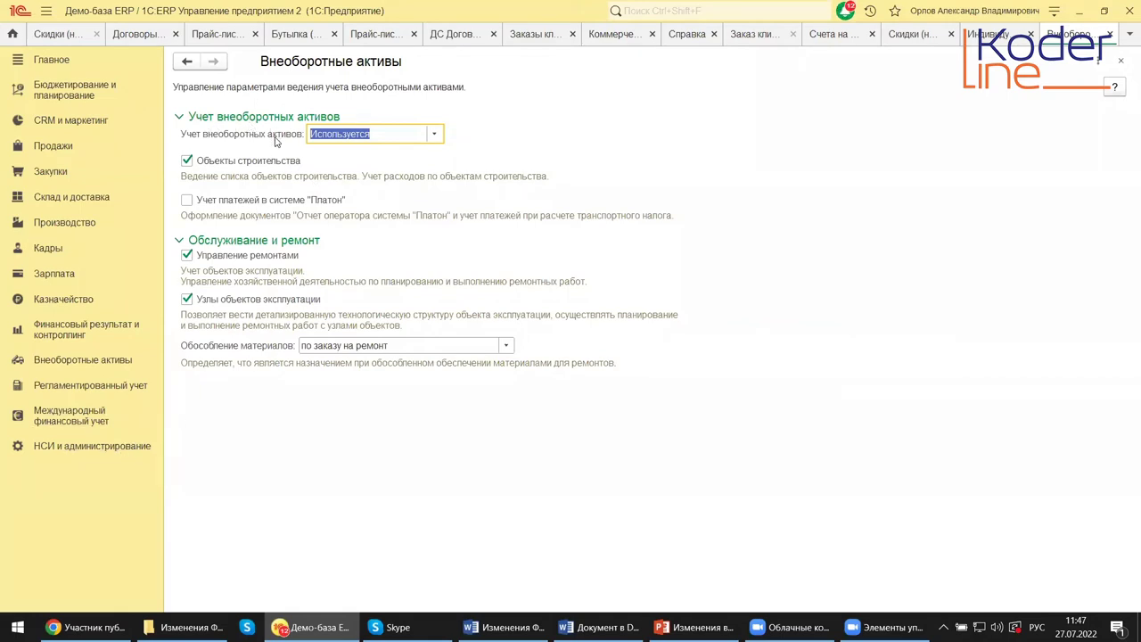
Review the available options for Учет внеоборотных активов and Обособление материалов without changing either setting.
left_click(435, 133)
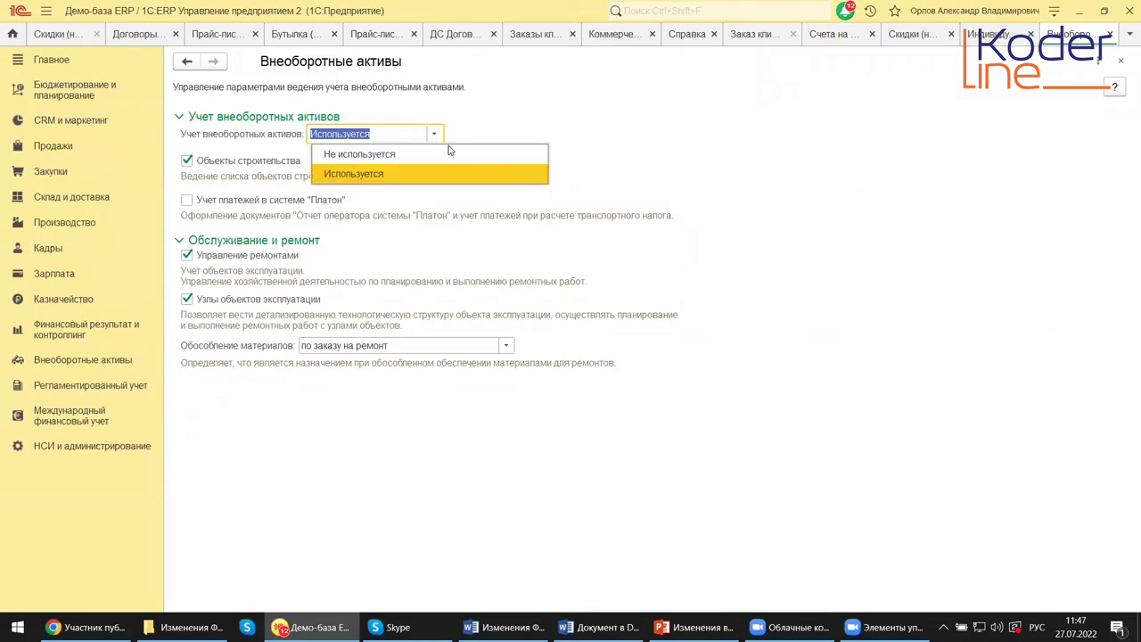
left_click(547, 130)
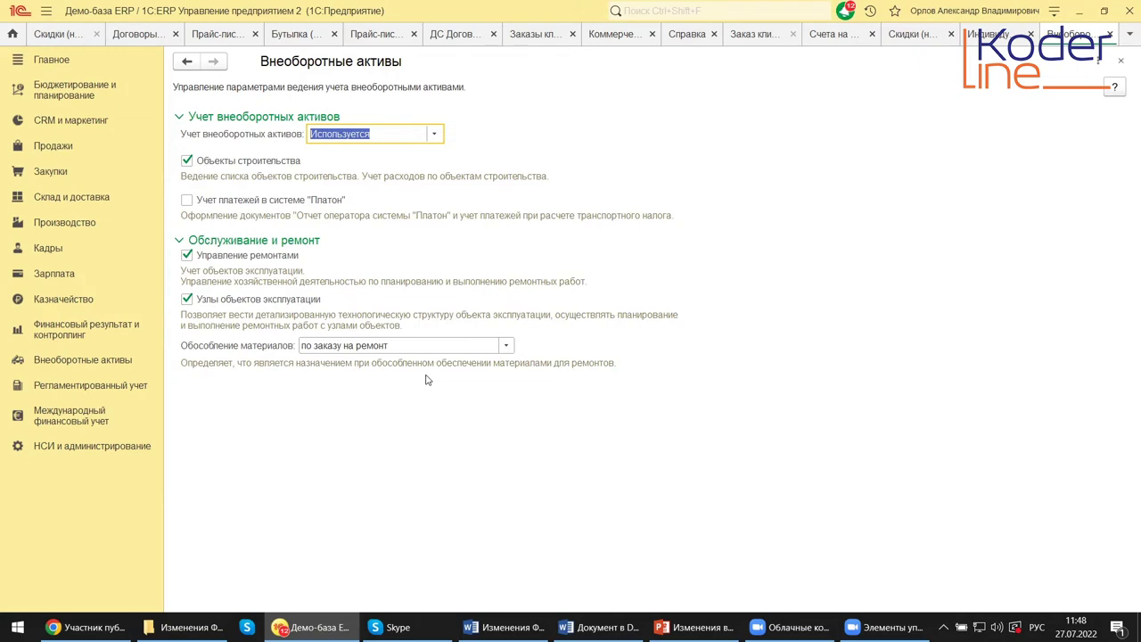
left_click(506, 347)
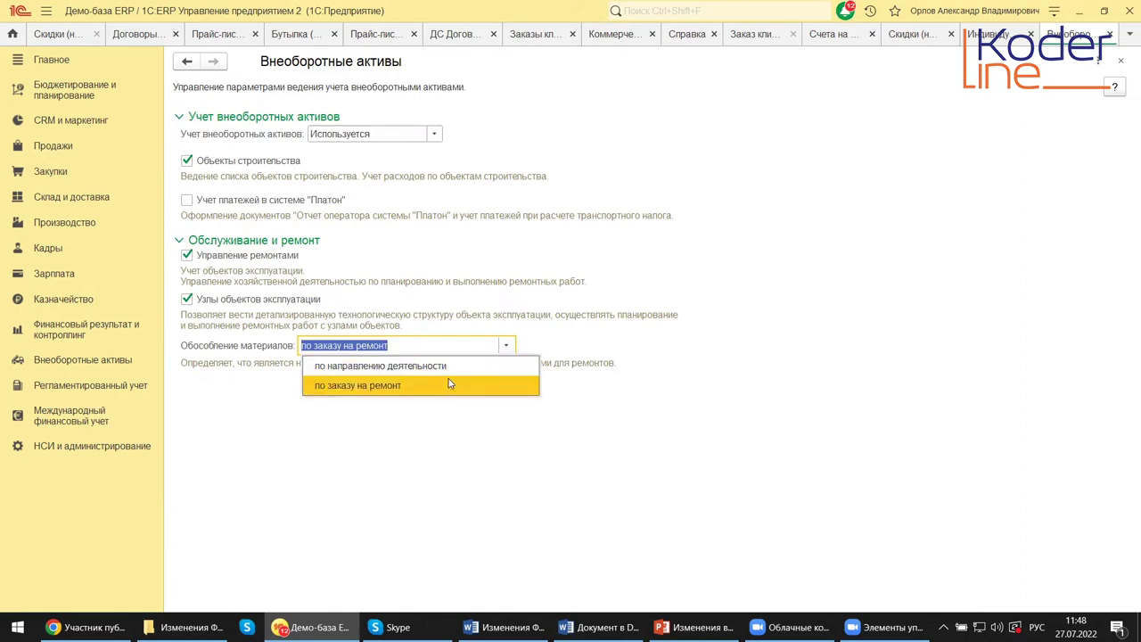
left_click(550, 426)
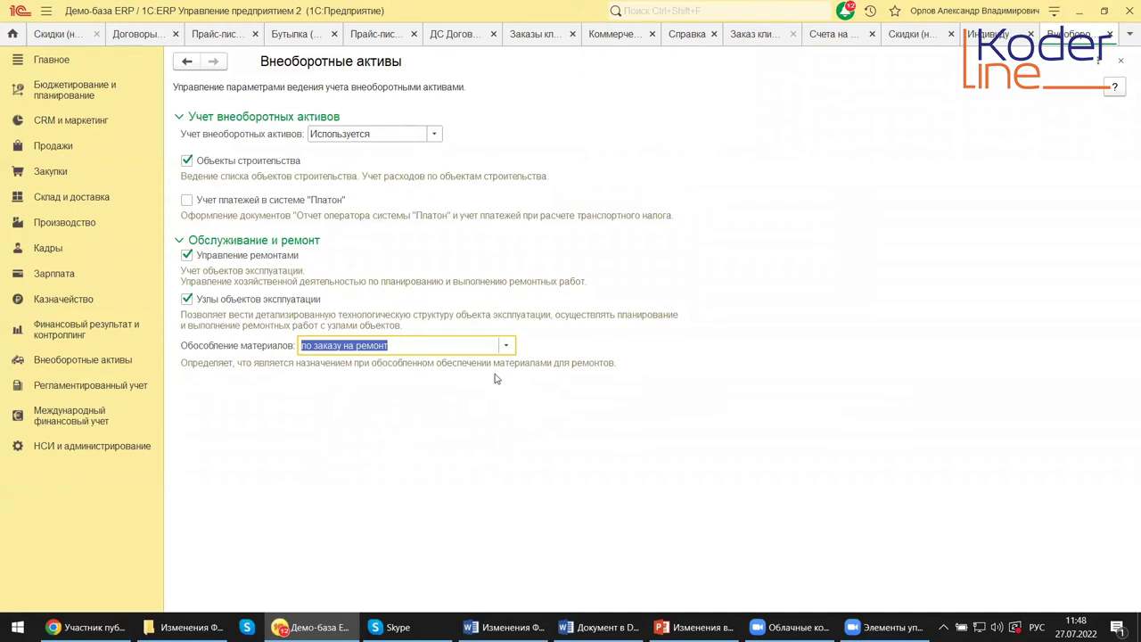
Open the Копировальная техника class from Классы объектов эксплуатации in the Внеоборотные активы settings and reference lists.
left_click(66, 359)
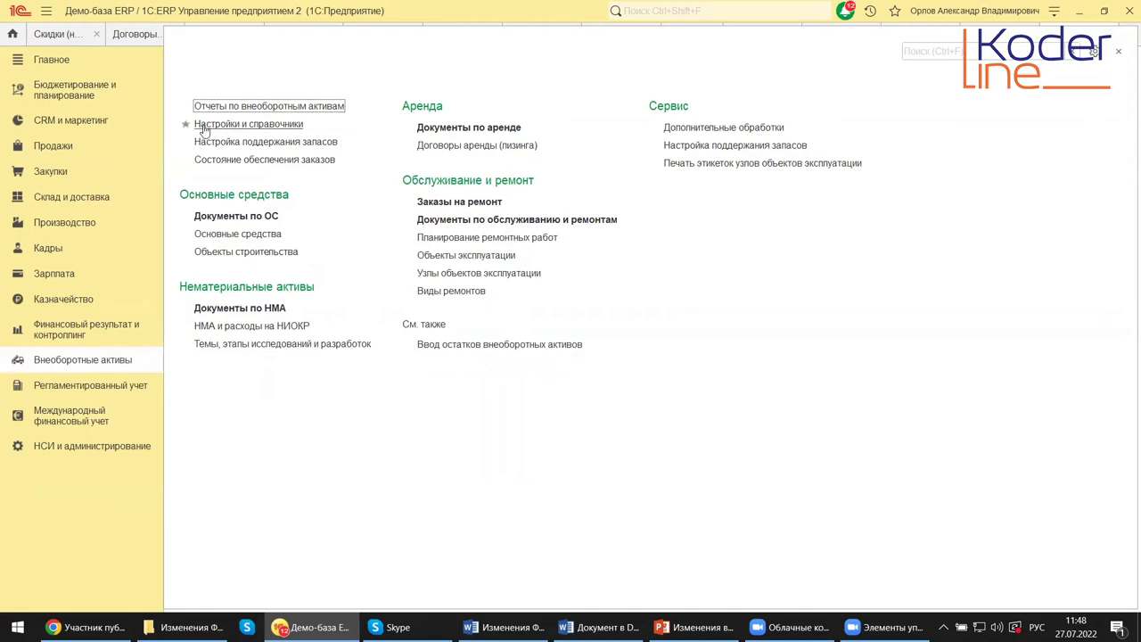
left_click(203, 125)
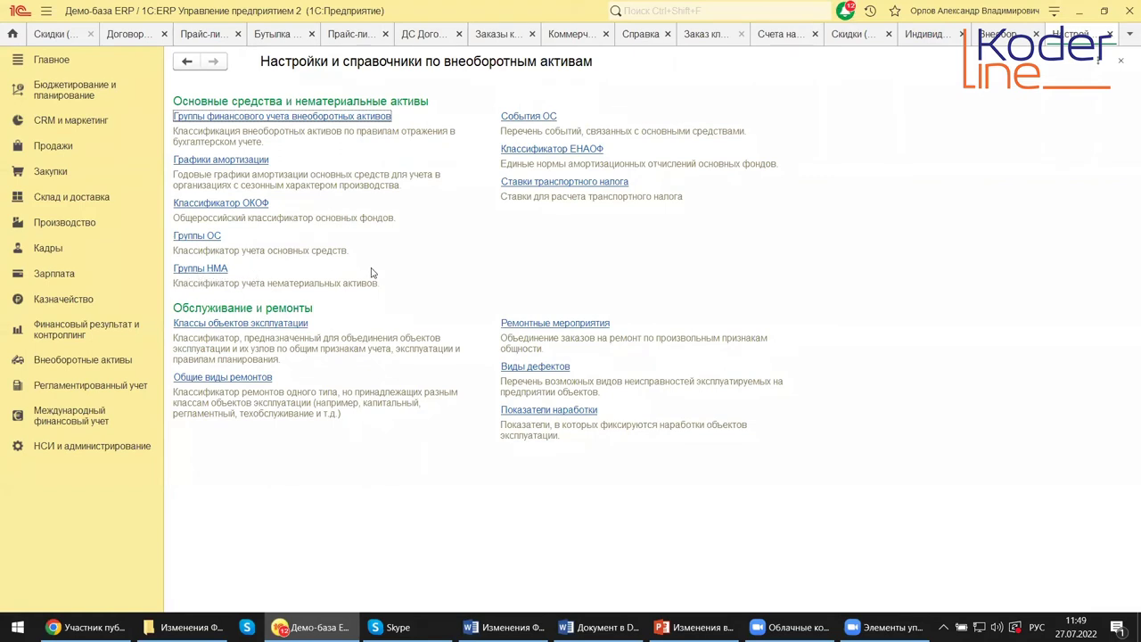
left_click(203, 325)
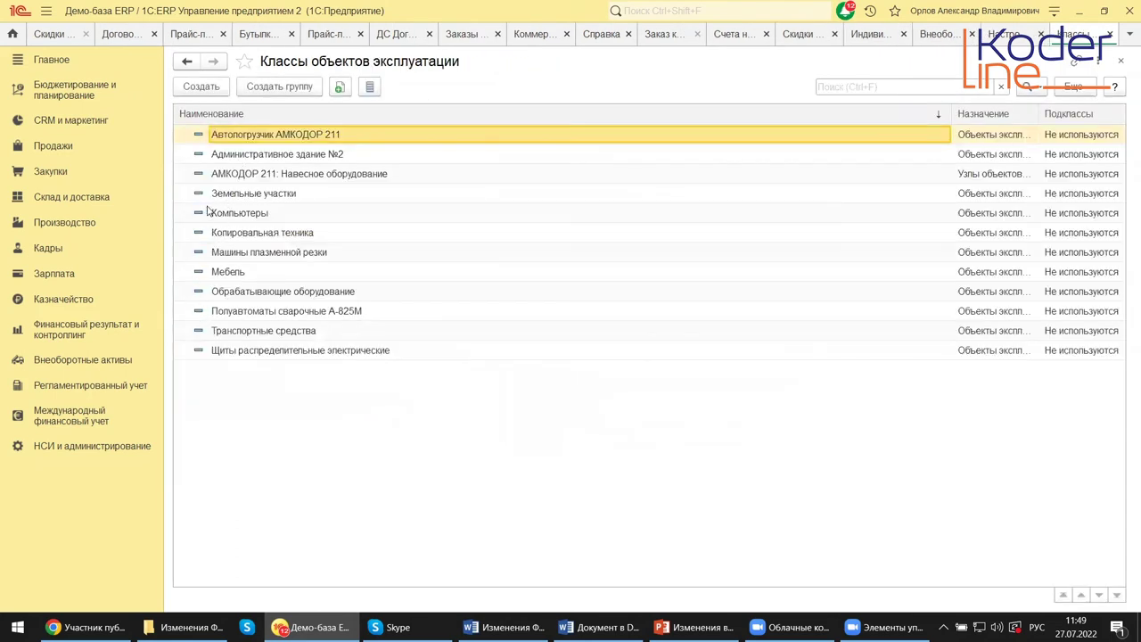
left_click(238, 234)
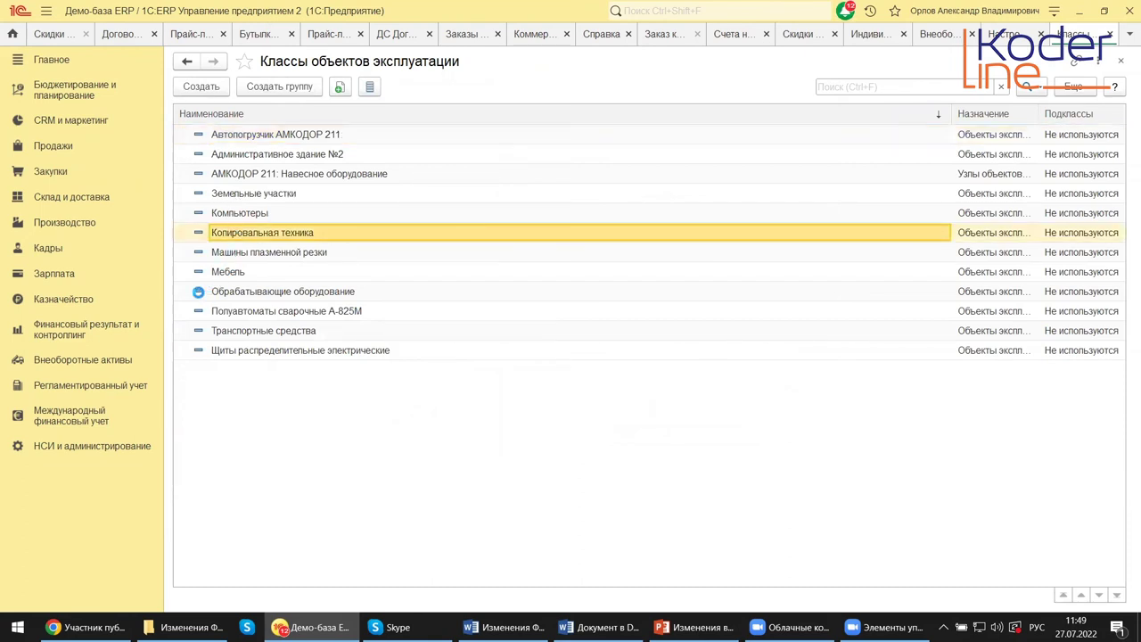
key("Return")
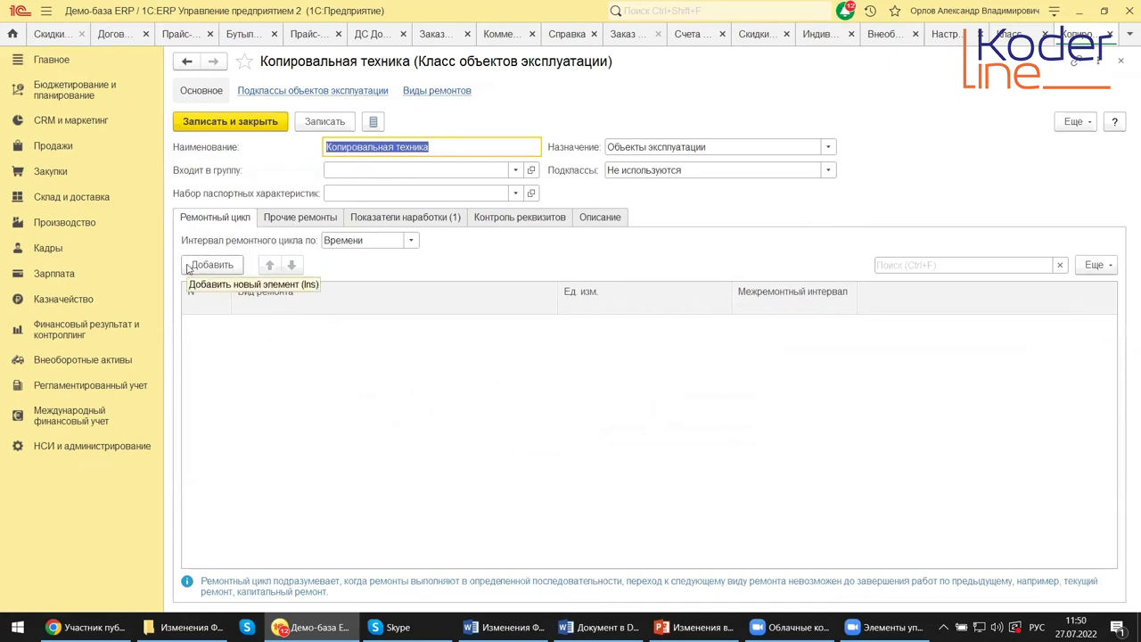
Review the repair cycle interval options without changing them, and add an empty repair type row to the repair cycle.
left_click(409, 242)
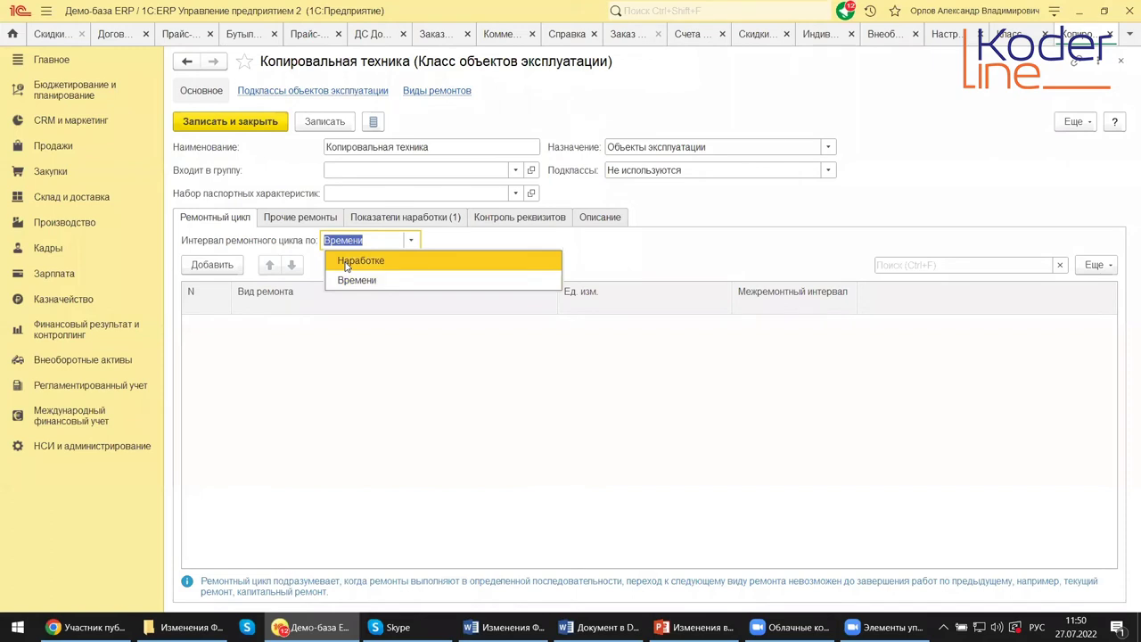
left_click(461, 245)
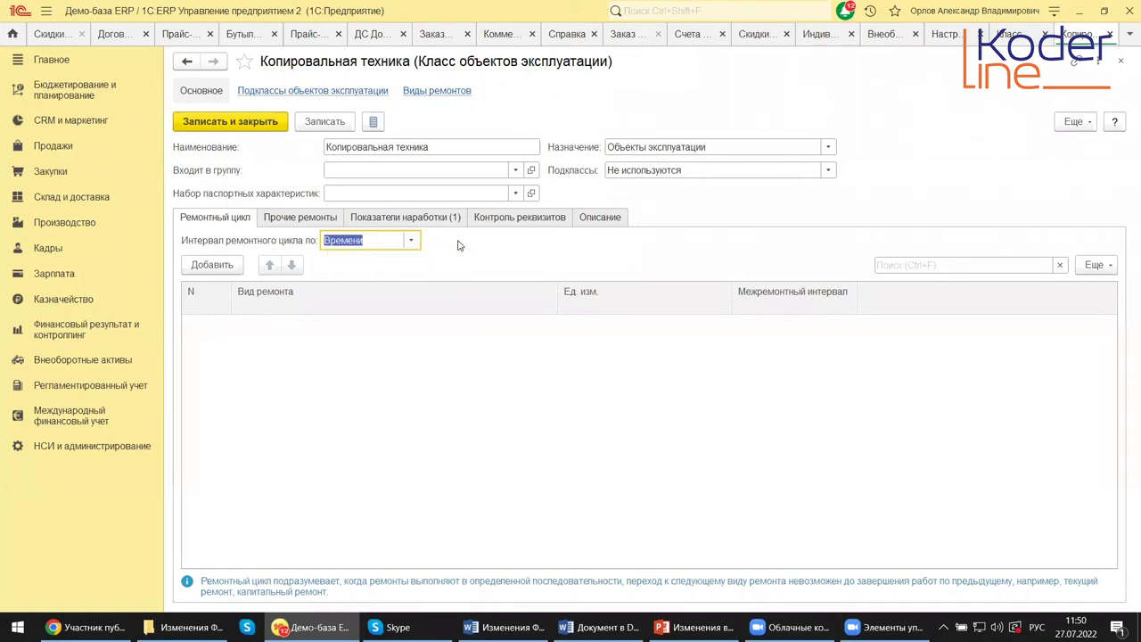
left_click(212, 268)
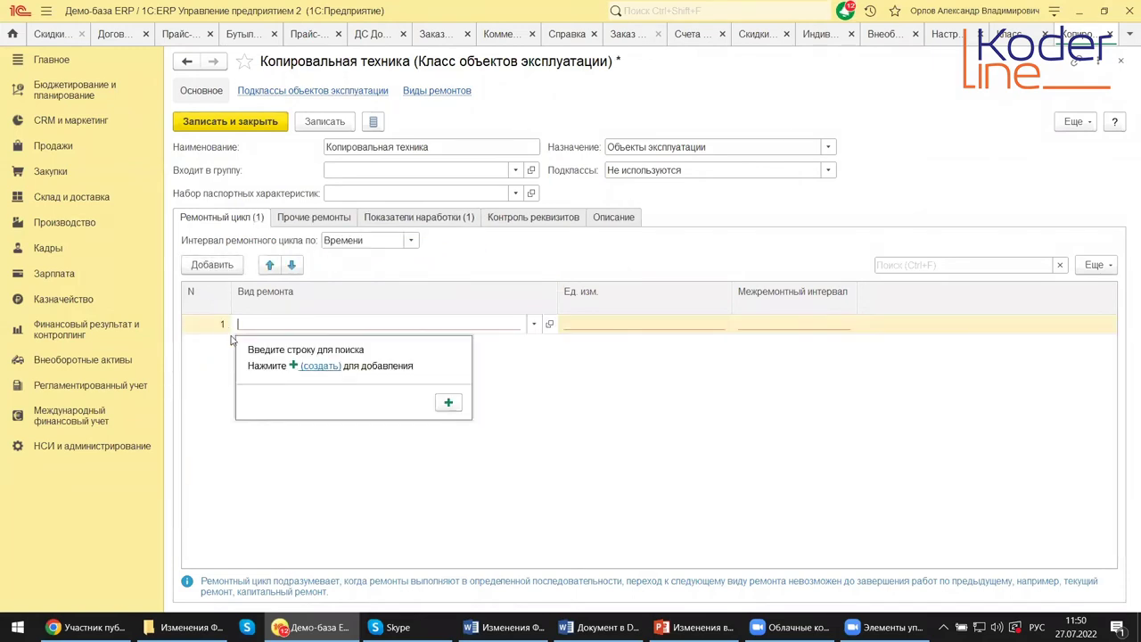
left_click(533, 325)
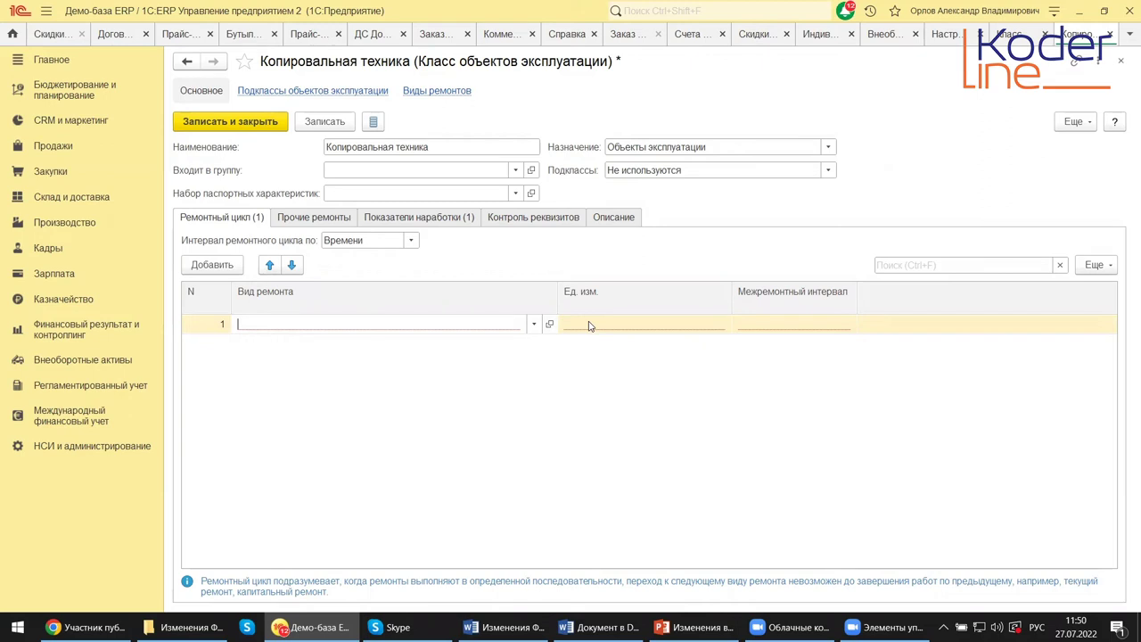
Review the class's Прочие ремонты, Контроль реквизитов and Описание settings, then close the class without saving.
left_click(300, 223)
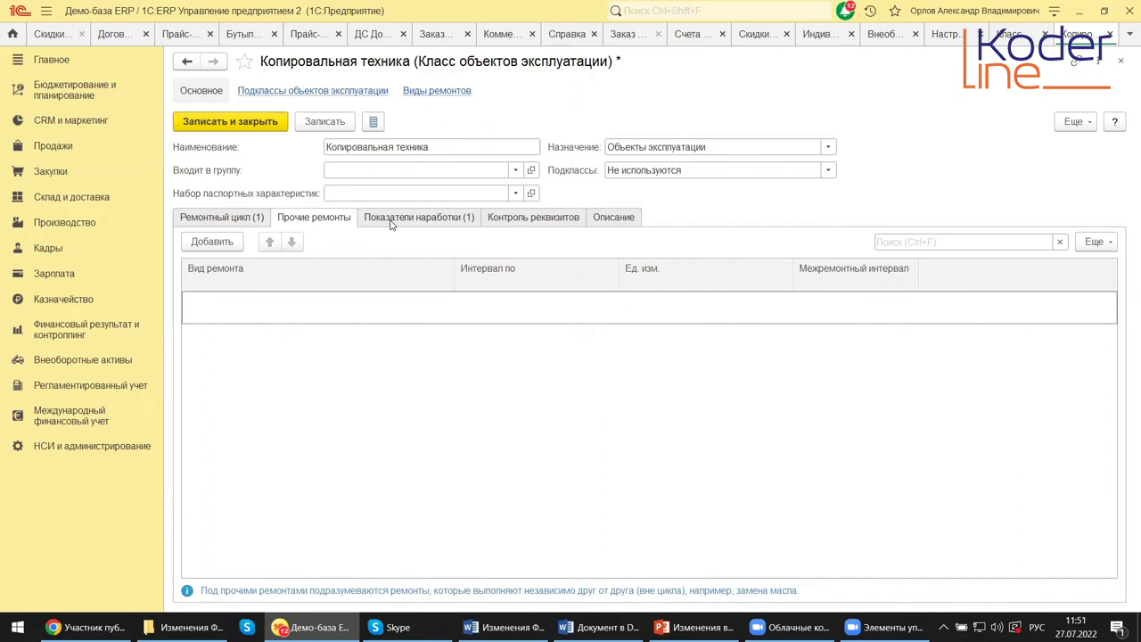
left_click(500, 221)
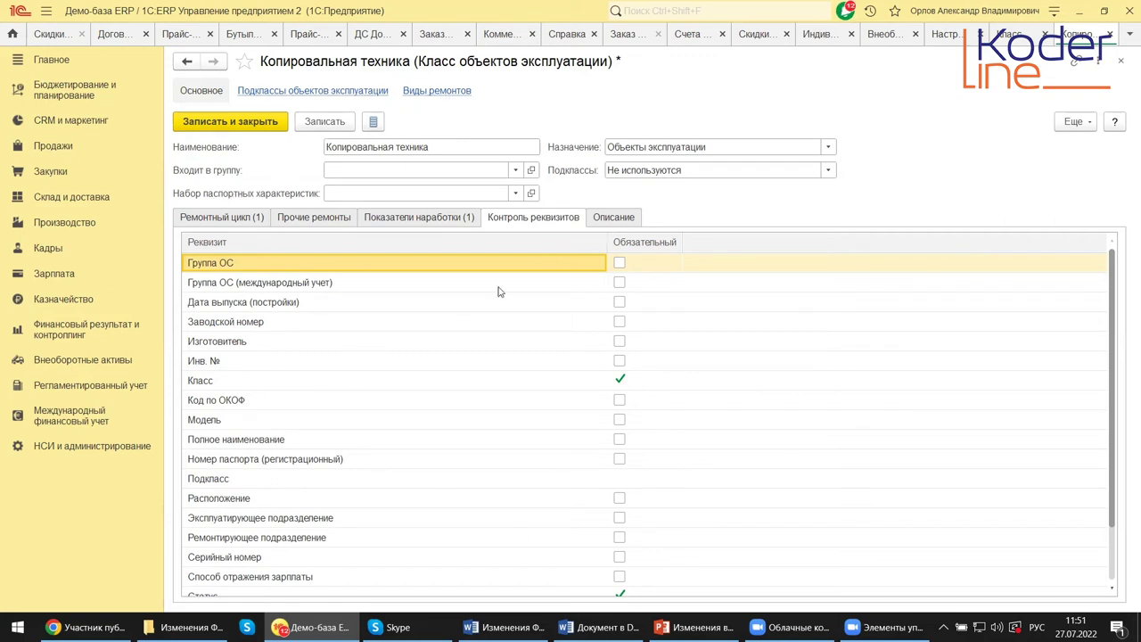
scroll(428, 450, "down", 3)
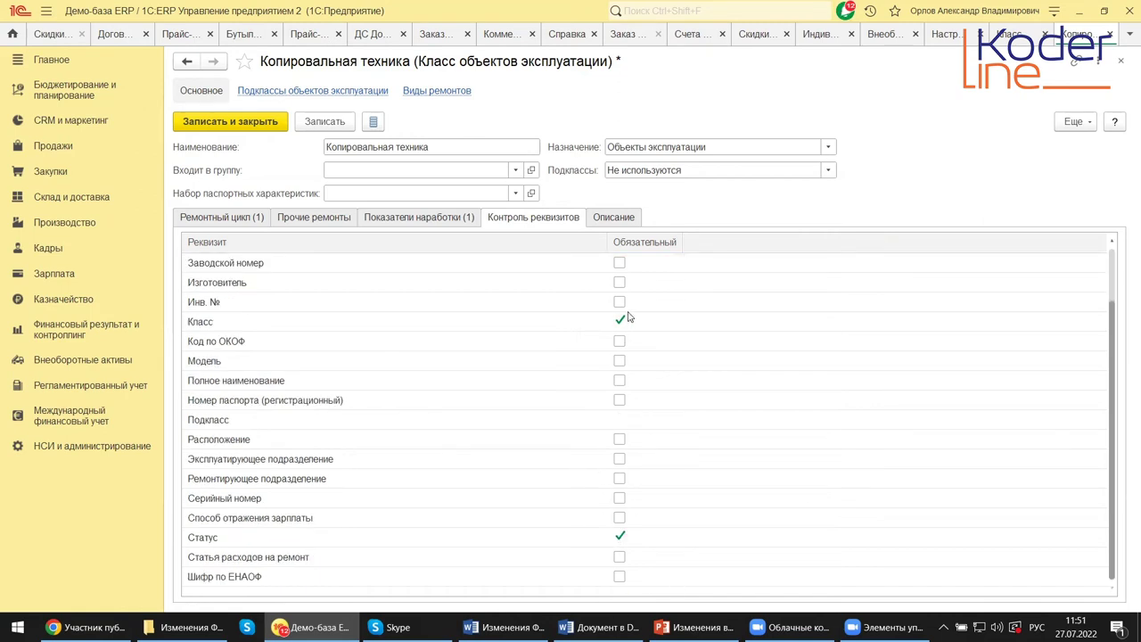
left_click(624, 221)
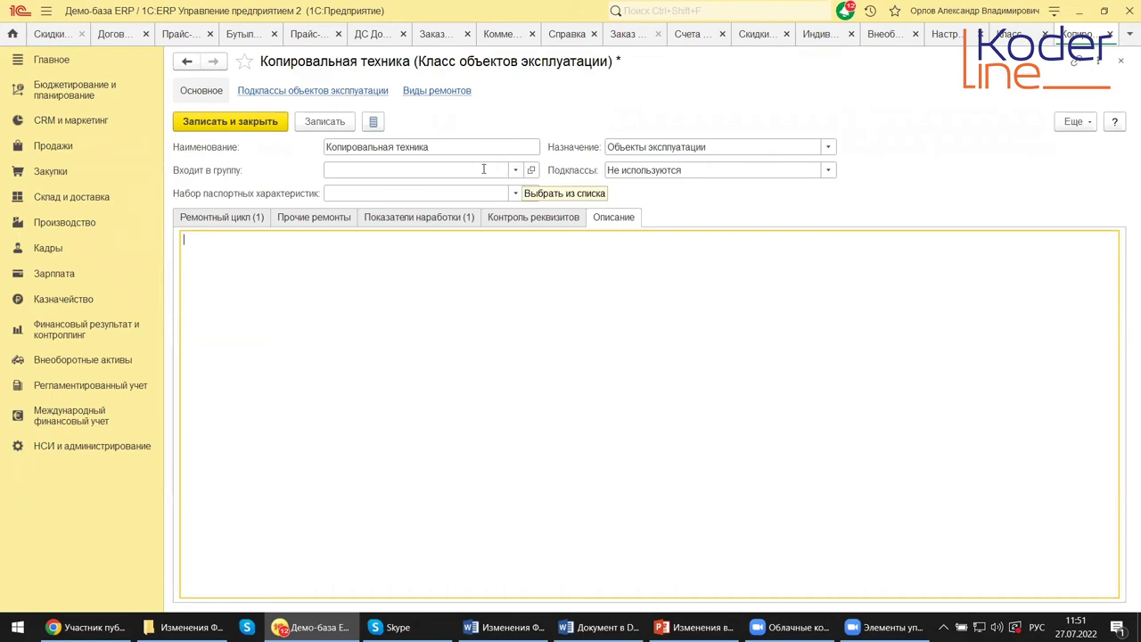
left_click(1121, 60)
left_click(620, 344)
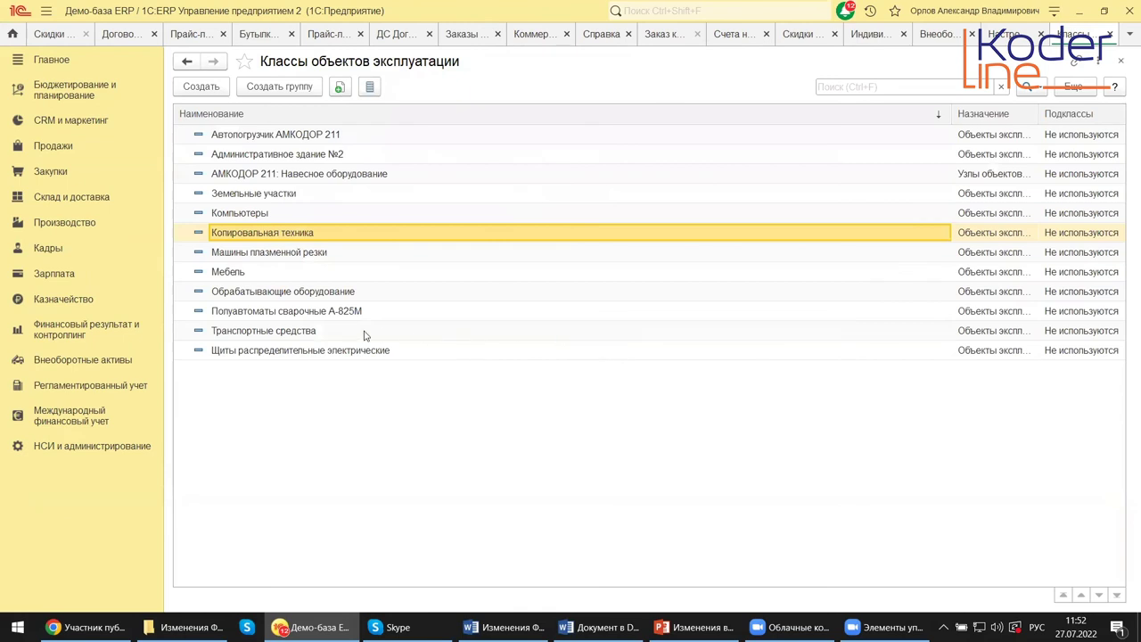
Close the list of operation object classes, then view the Виды дефектов list and close it.
left_click(1122, 64)
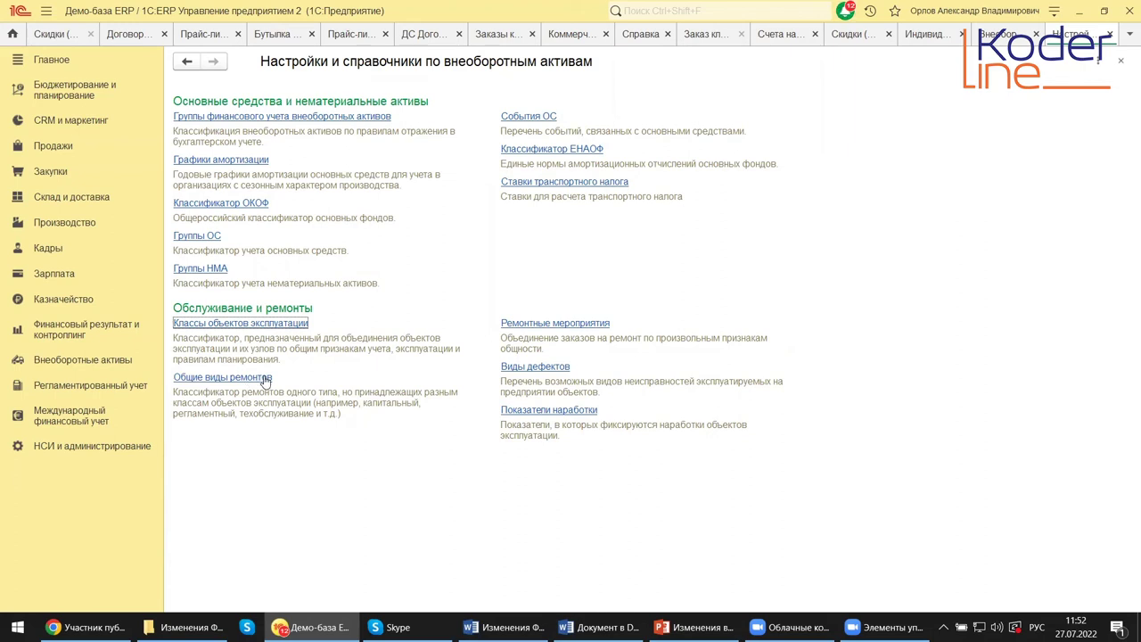
left_click(535, 368)
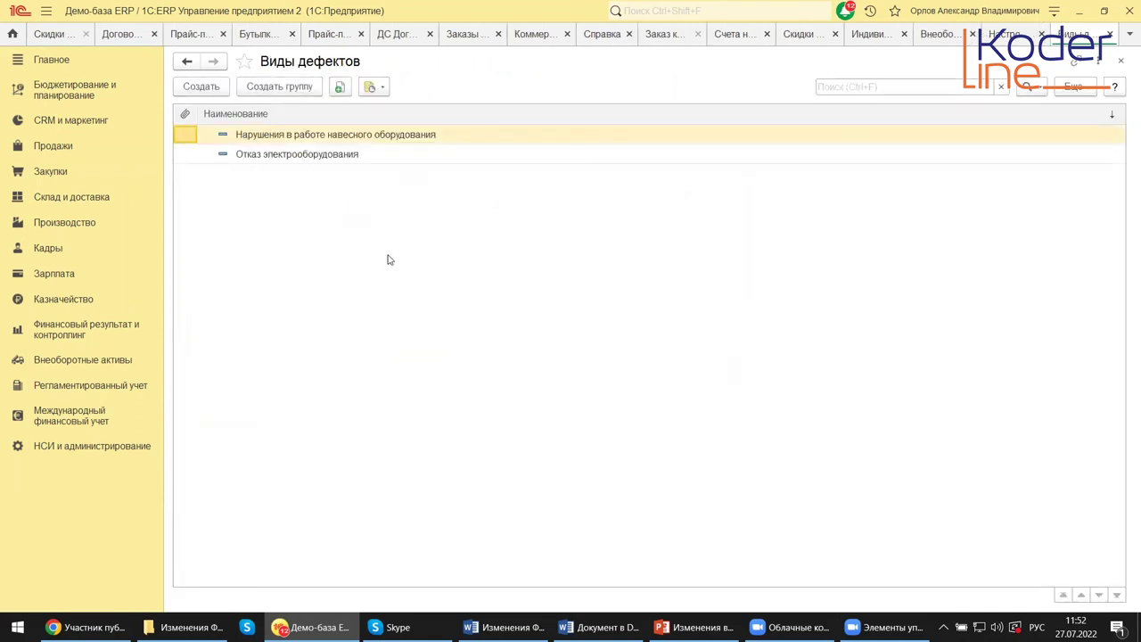
left_click(1120, 60)
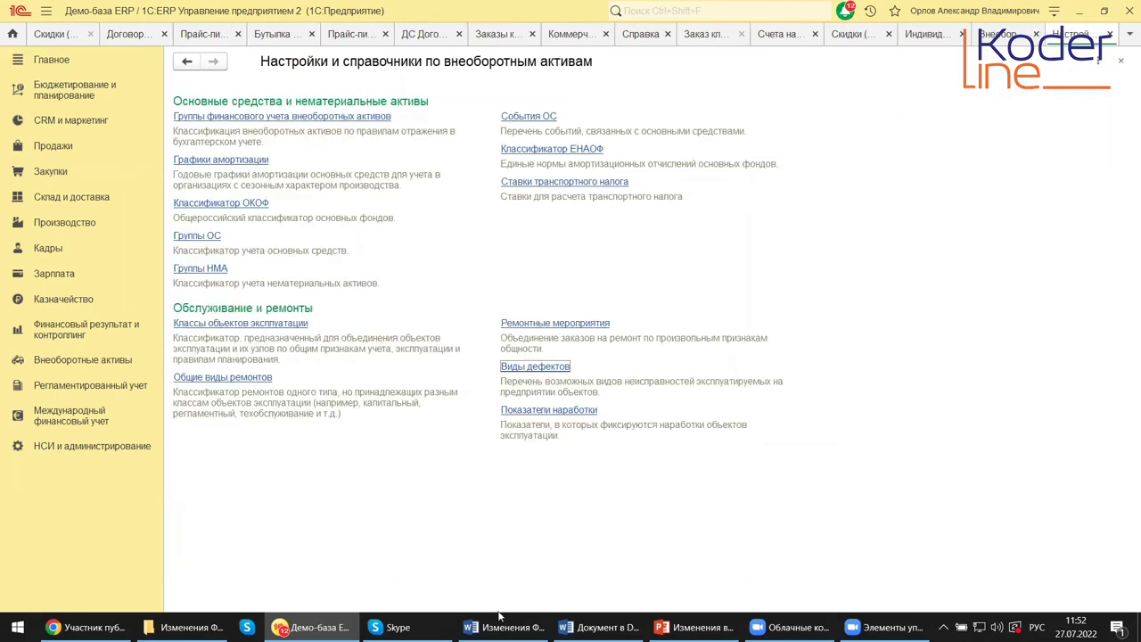
Close both non-current asset settings pages and open Настройка поддержания запасов from the Внеоборотные активы section.
left_click(1123, 64)
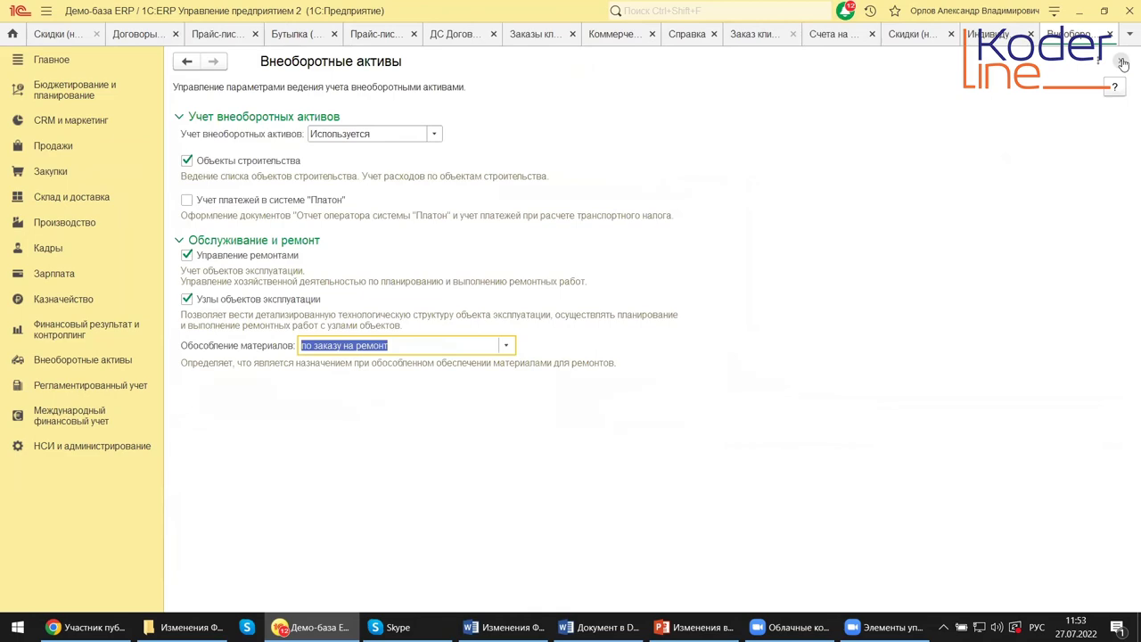
left_click(1123, 64)
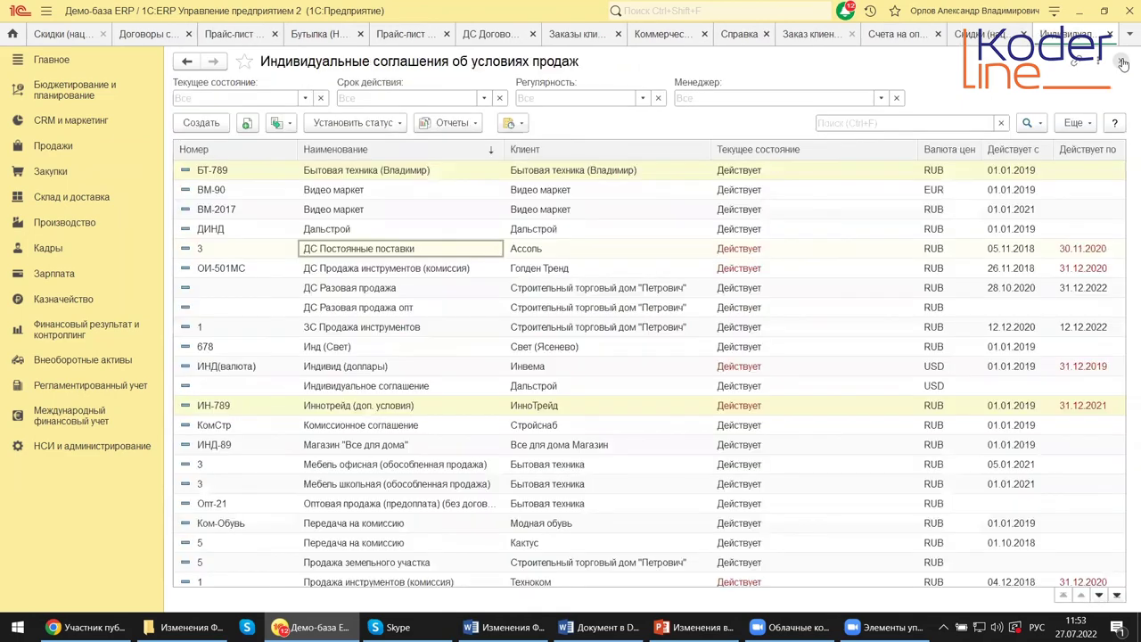
left_click(38, 360)
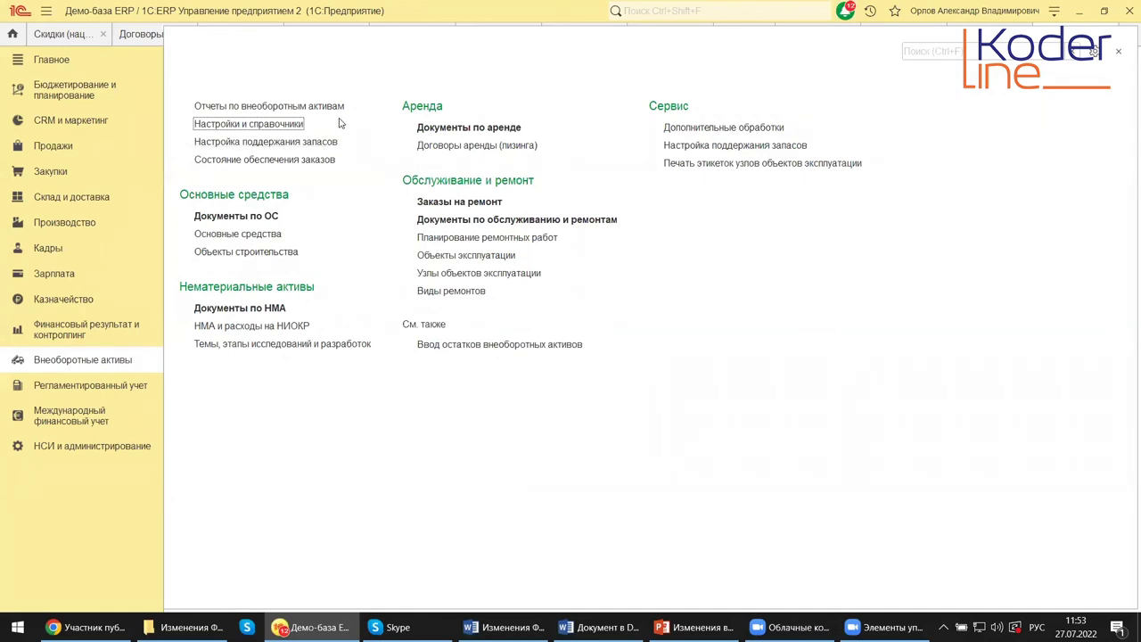
left_click(304, 140)
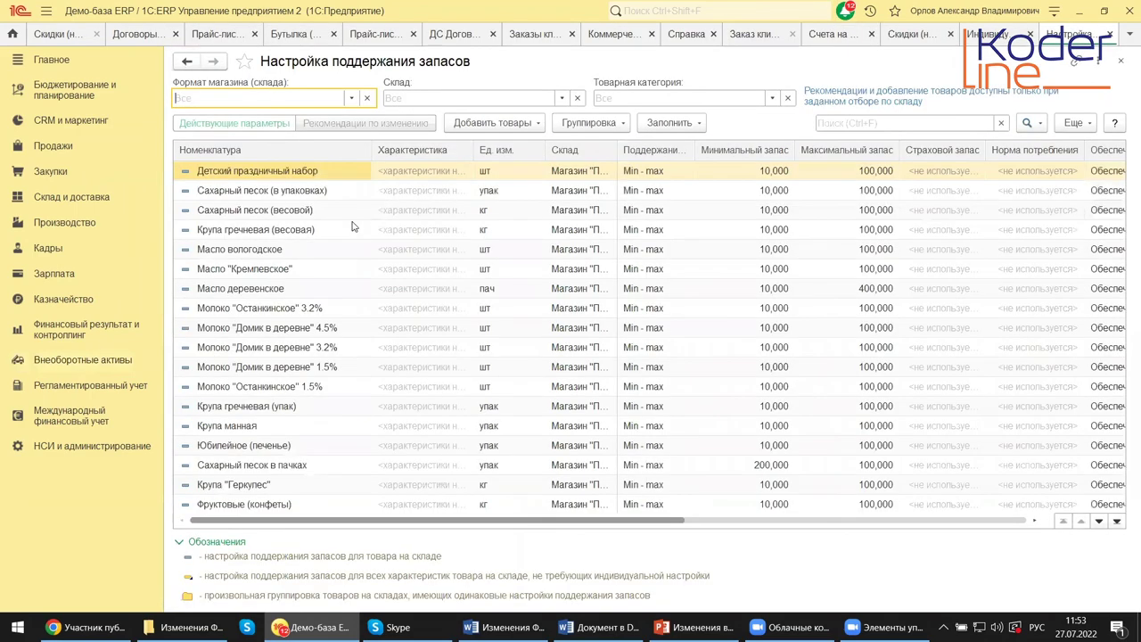
Open the Сахарный песок (весовой) item card and review its Реквизиты with all groups expanded.
left_click(238, 211)
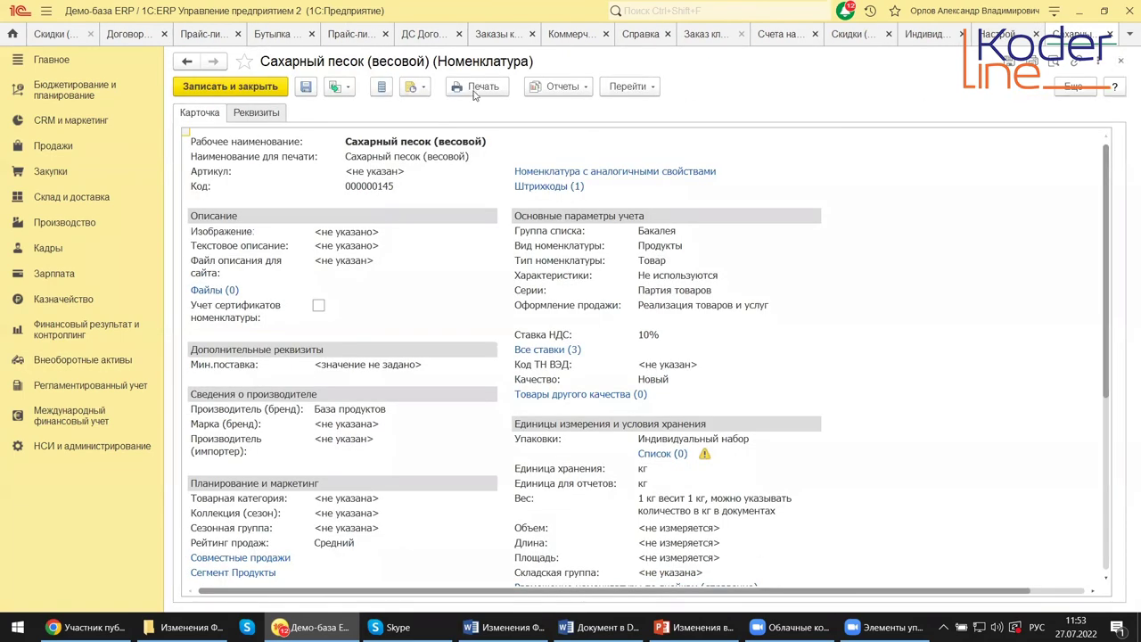
left_click(257, 113)
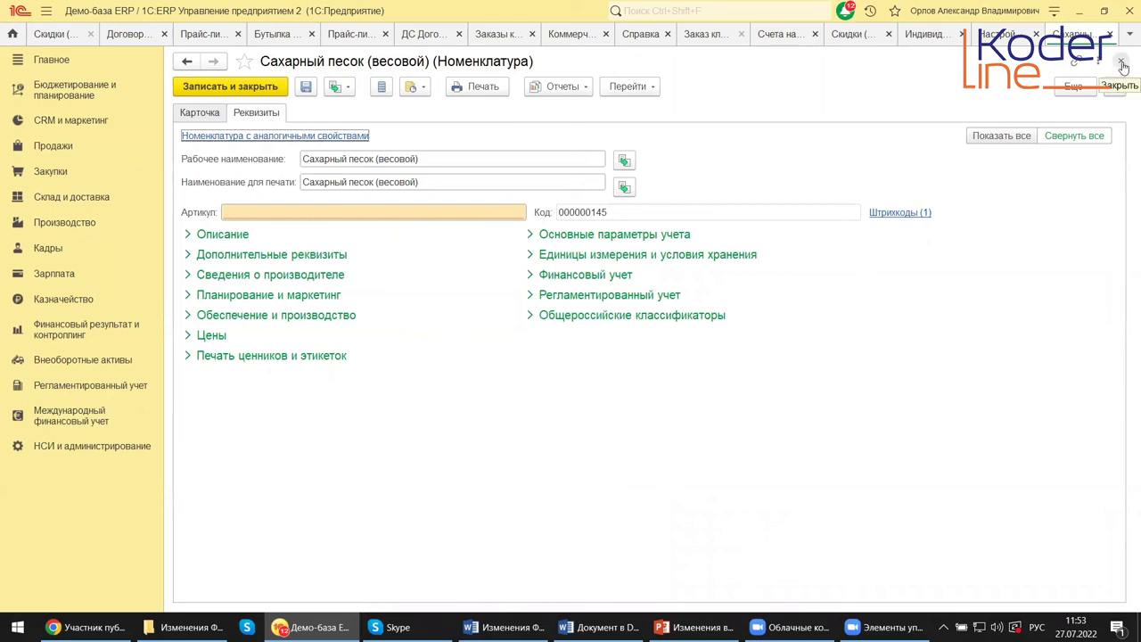
left_click(994, 135)
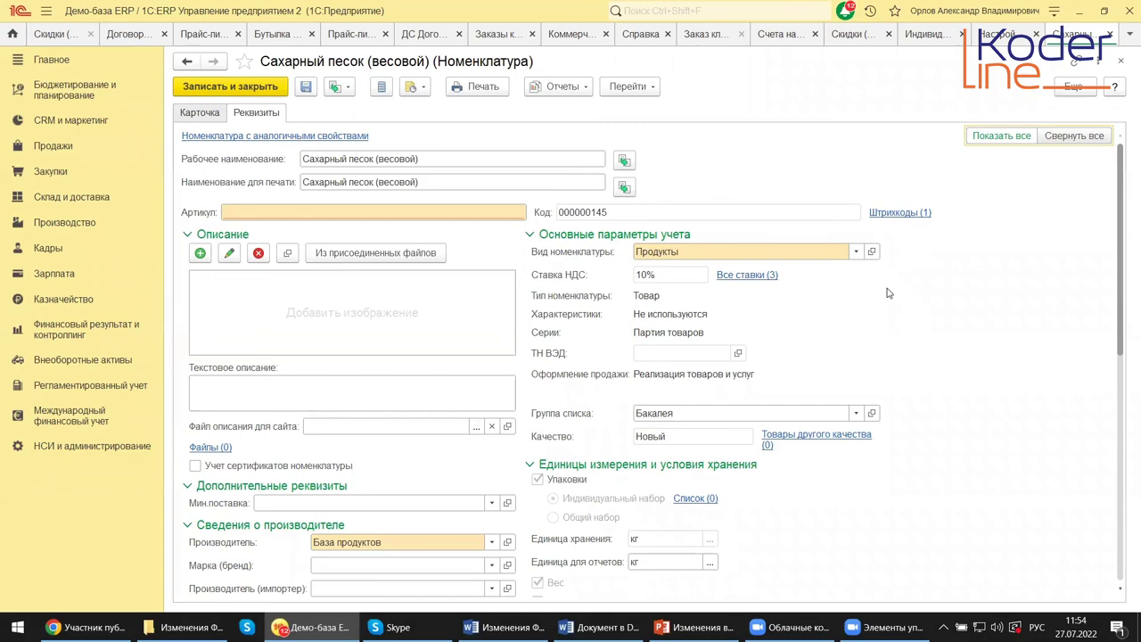
scroll(888, 293, "down", 3)
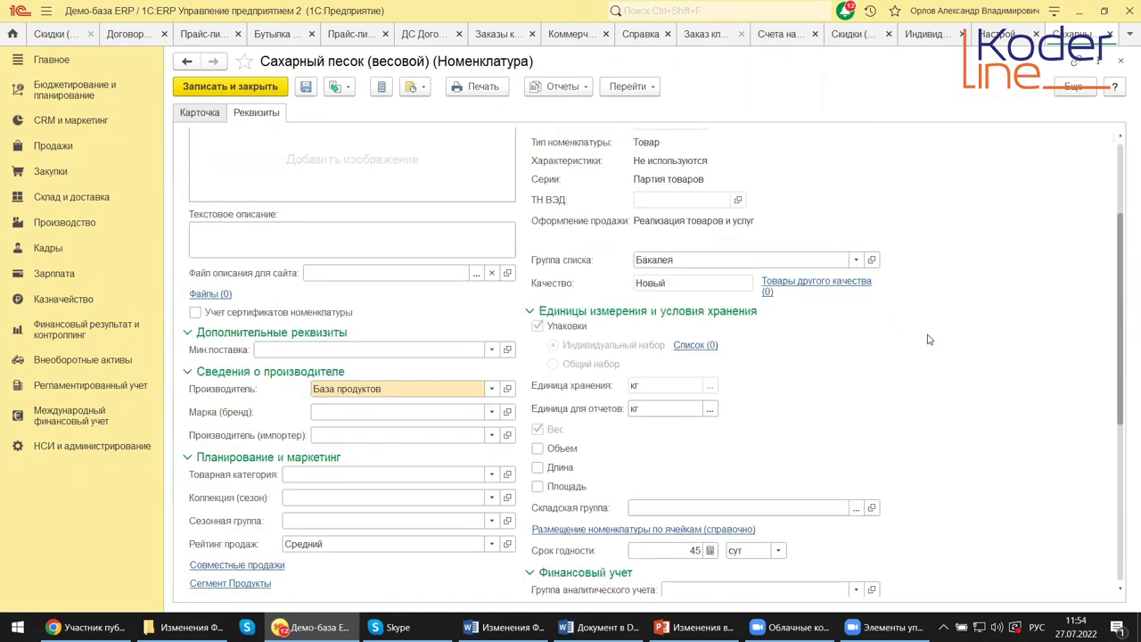
scroll(930, 341, "up", 3)
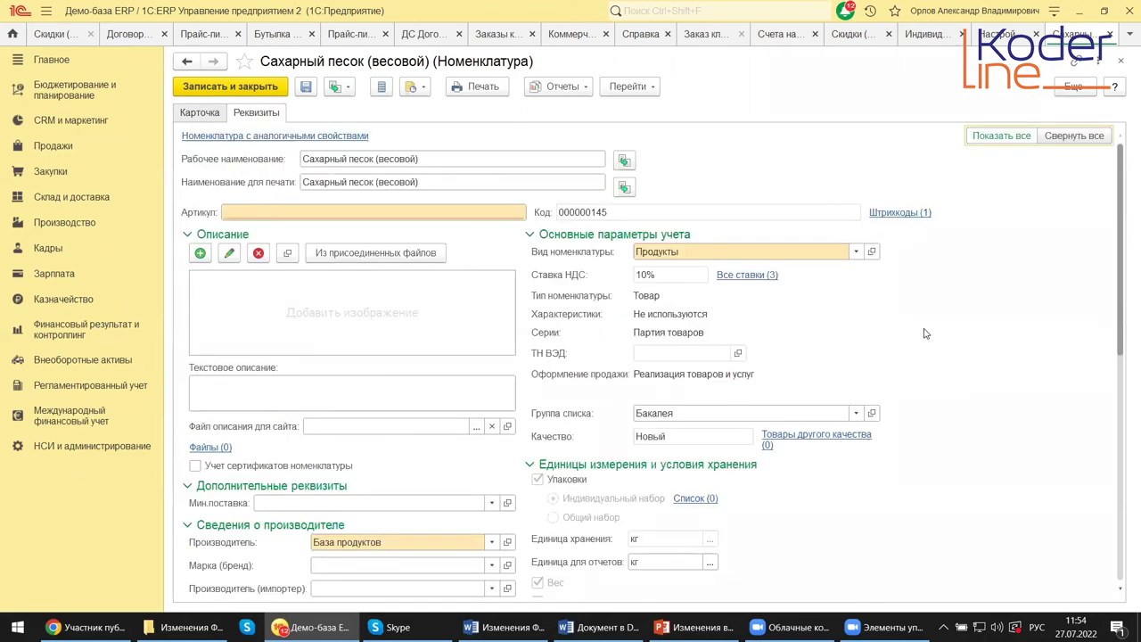
scroll(826, 301, "down", 3)
scroll(826, 301, "down", 3)
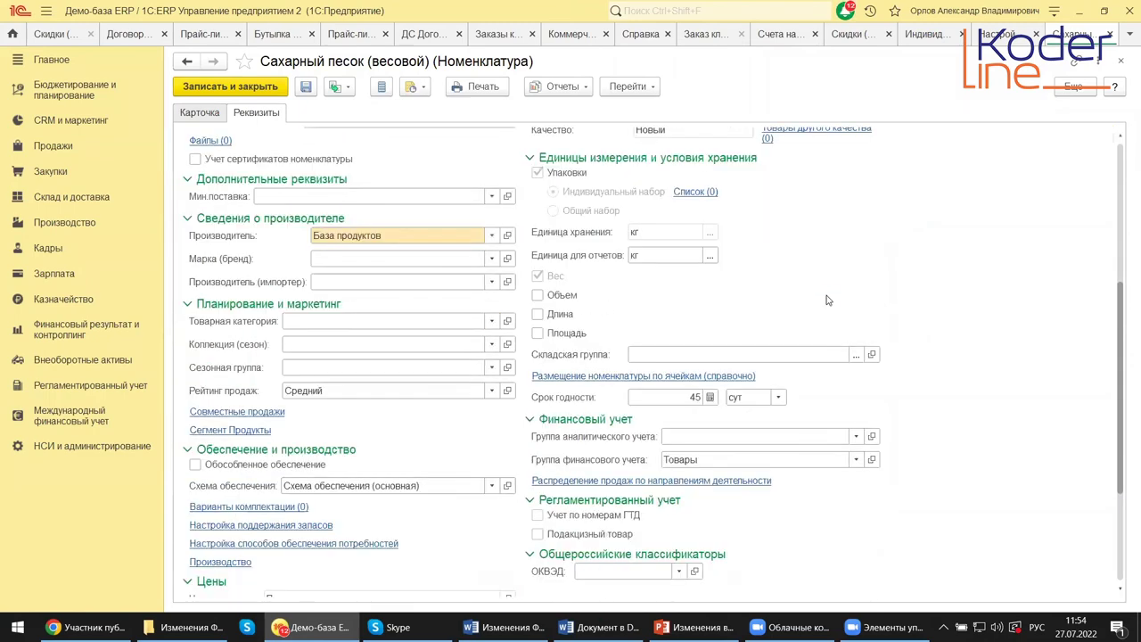
Close the item card, the stock maintenance settings and the individual sales agreements list, then open the Внеоборотные активы section.
left_click(1124, 63)
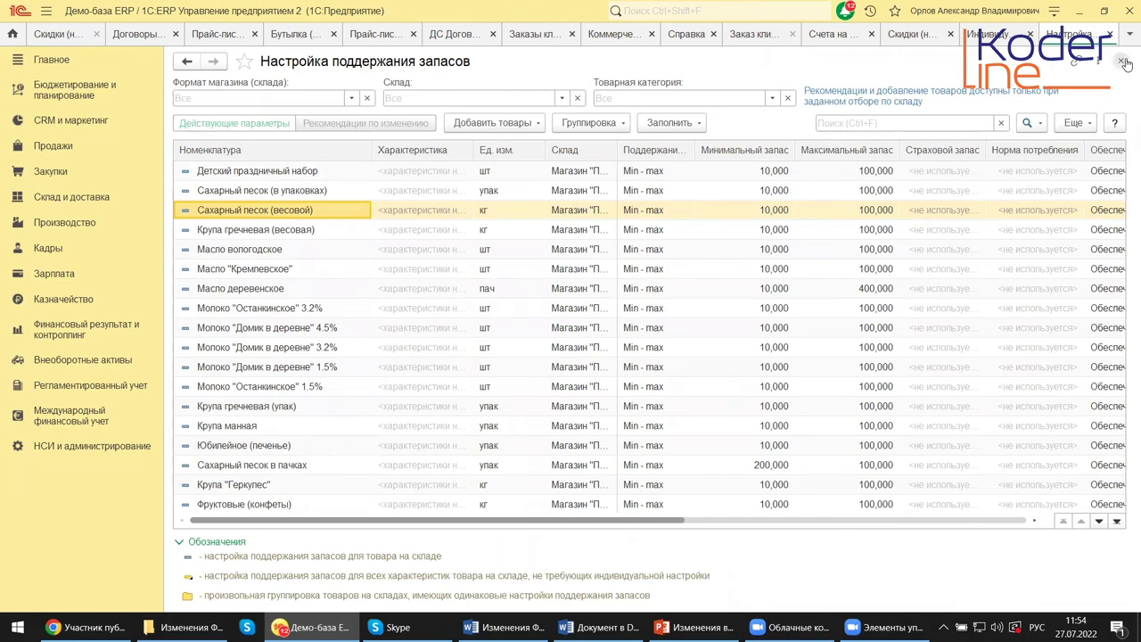
key("Escape")
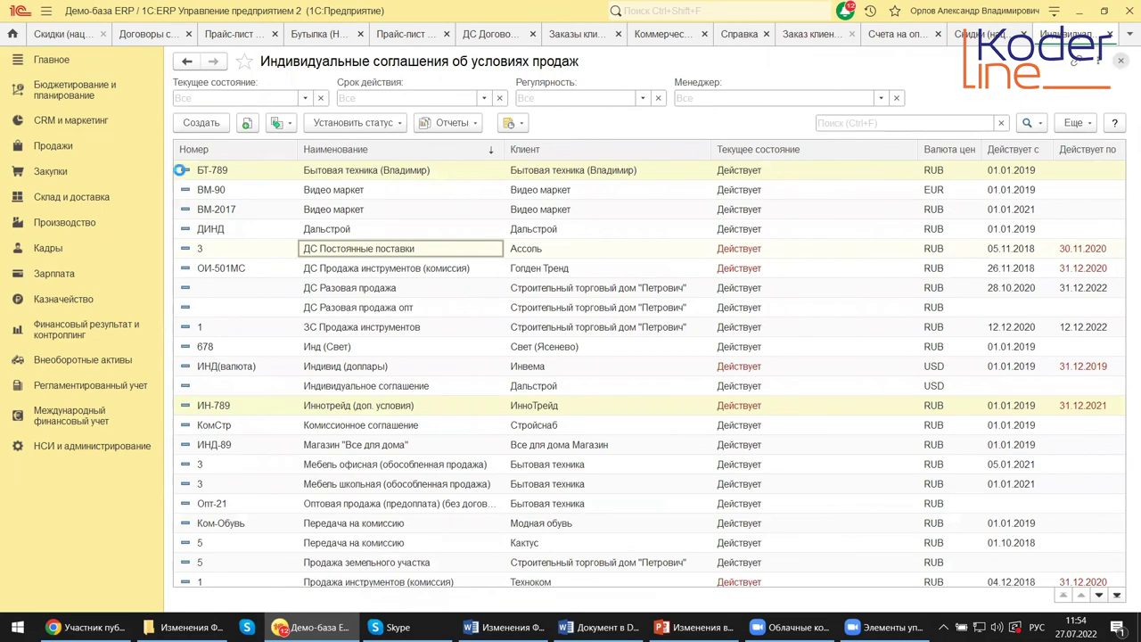
key("Escape")
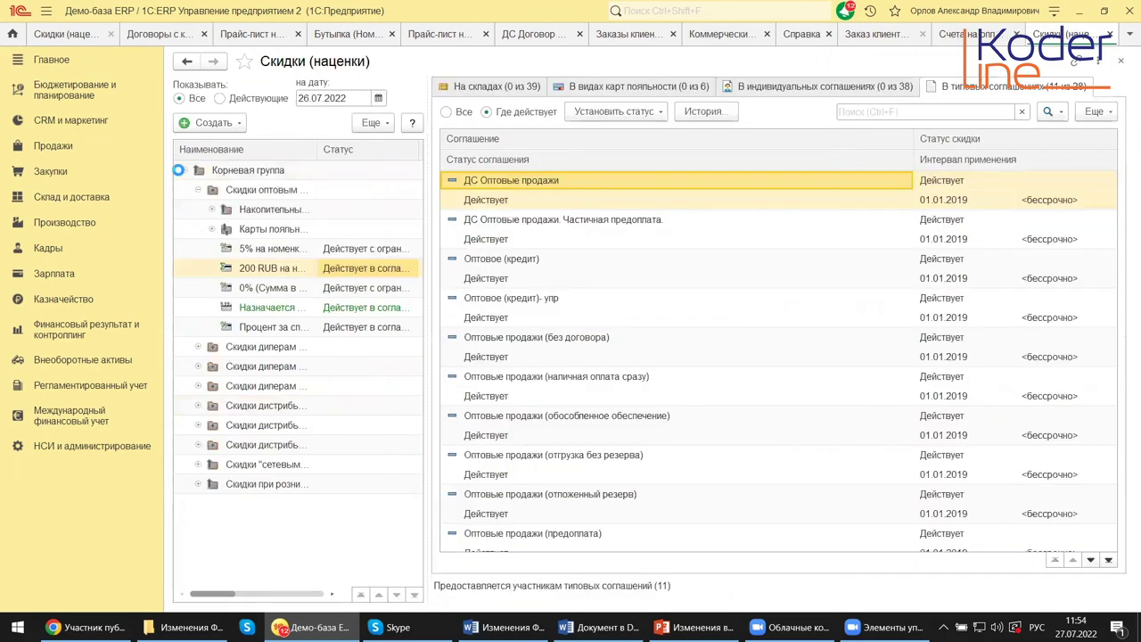
left_click(62, 366)
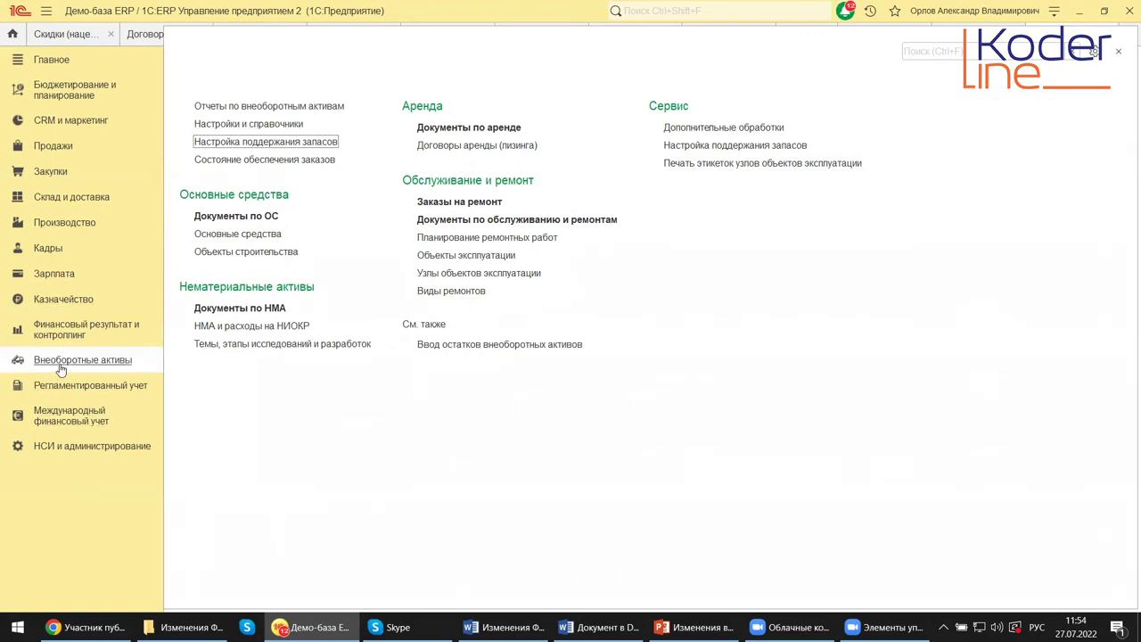
Look through the commands available in the Закупки, Склад и доставка and Производство sections.
left_click(51, 170)
left_click(50, 147)
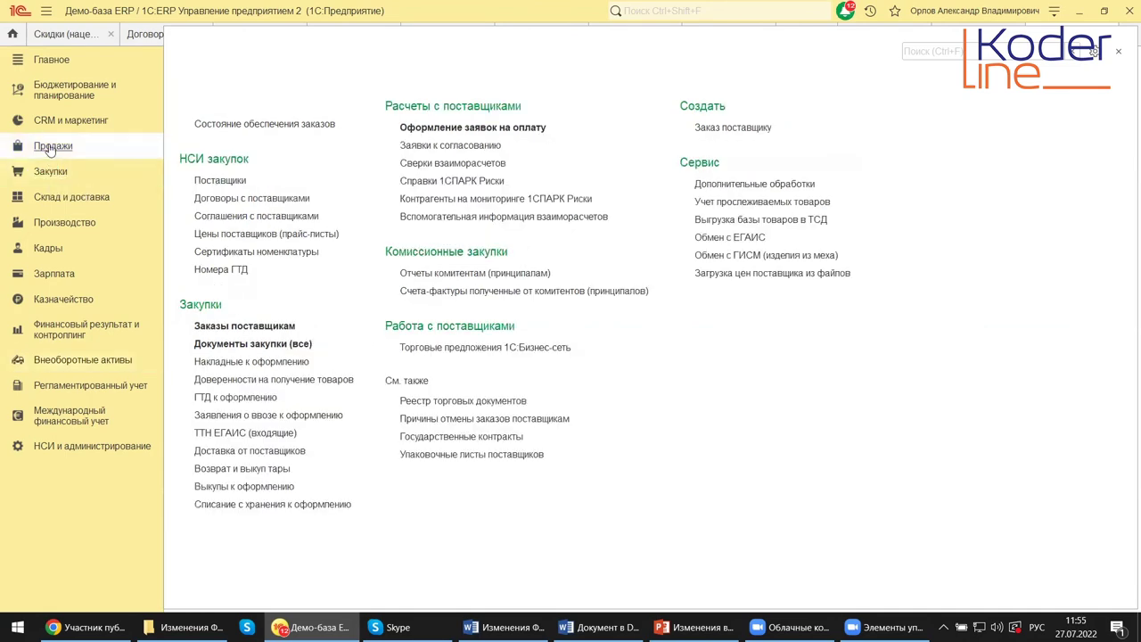
left_click(63, 196)
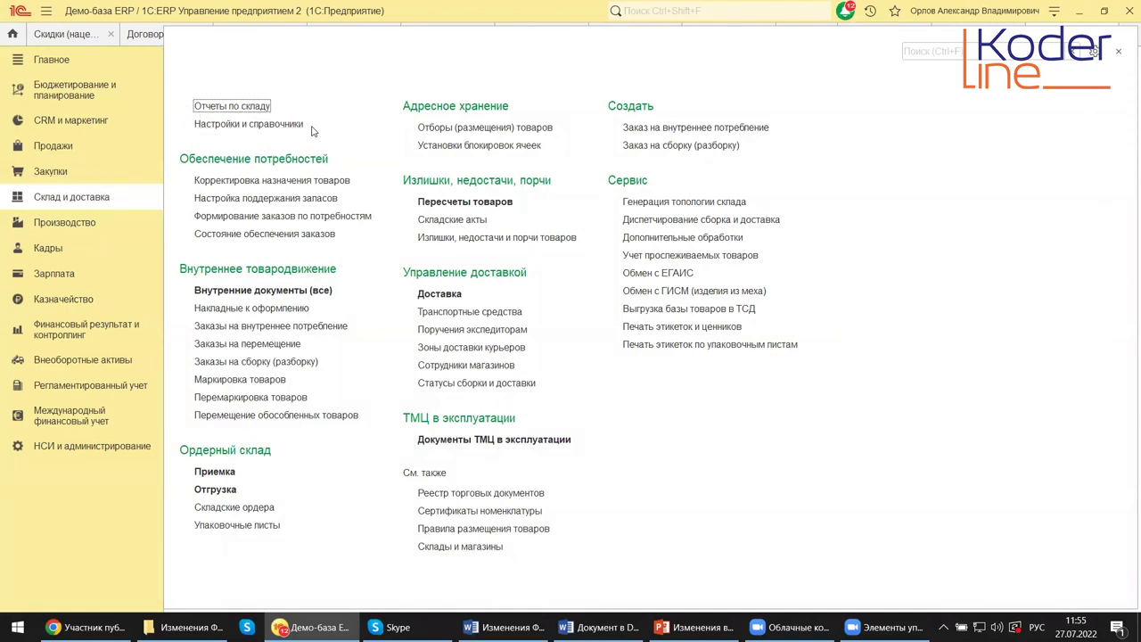
left_click(79, 224)
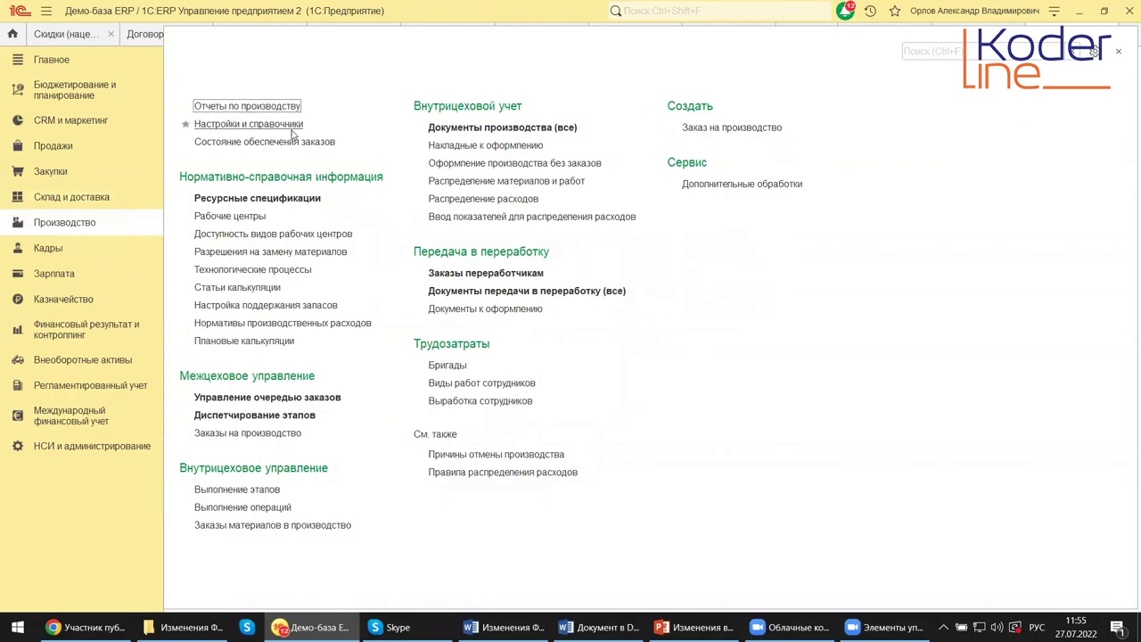
Open Документы по ОС from Внеоборотные активы and review the documents, the documents detailed by fixed asset and the Амортизация list.
left_click(80, 362)
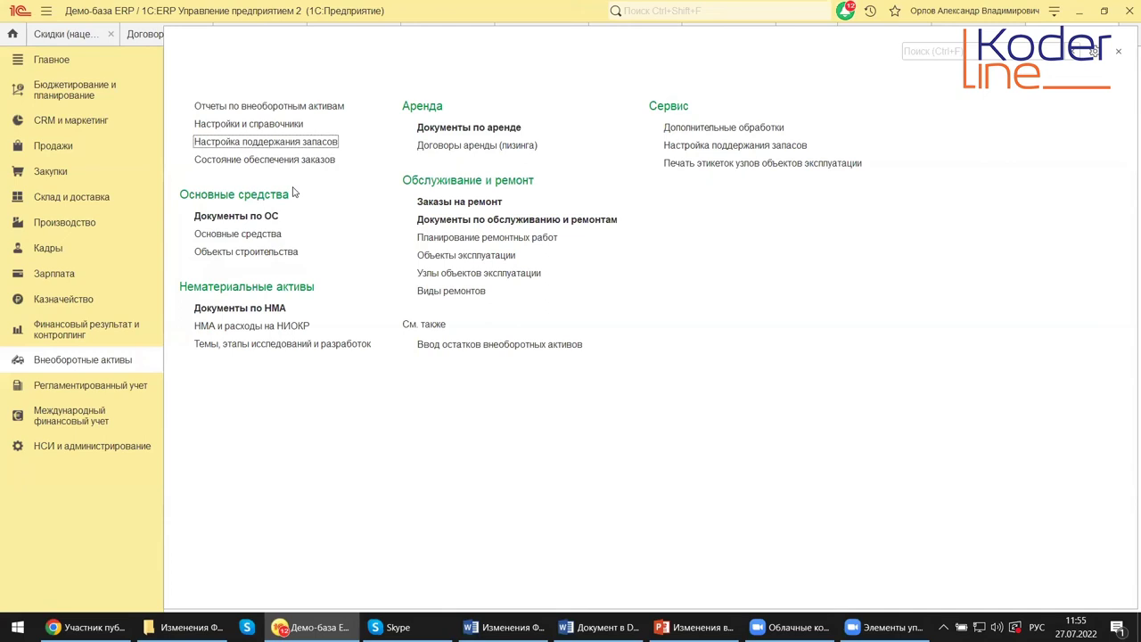
left_click(232, 217)
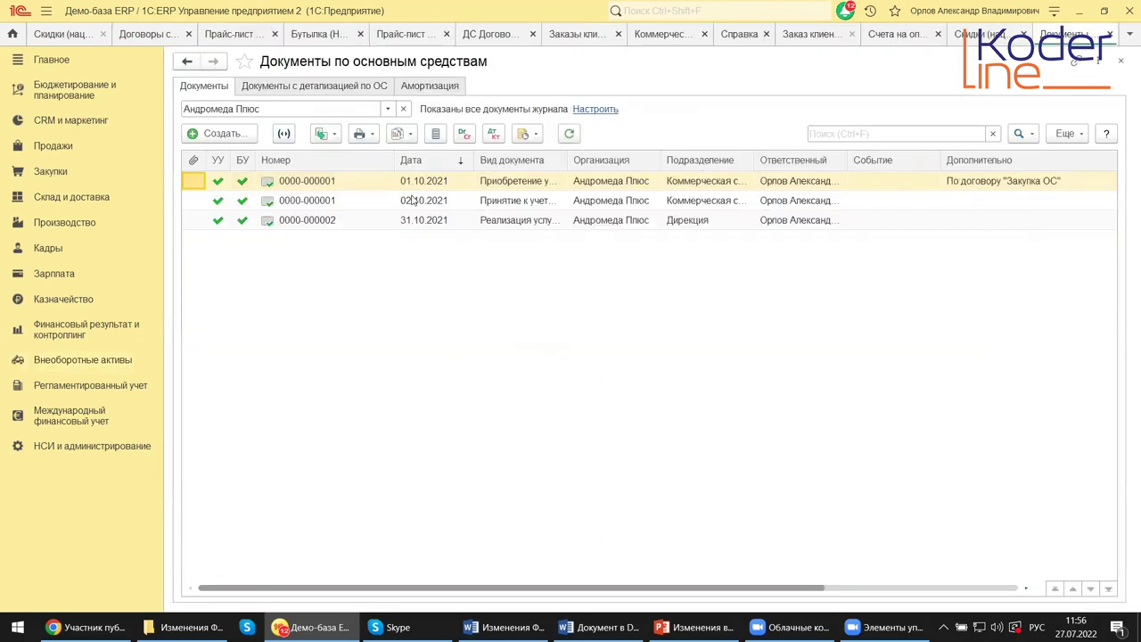
left_click(518, 223)
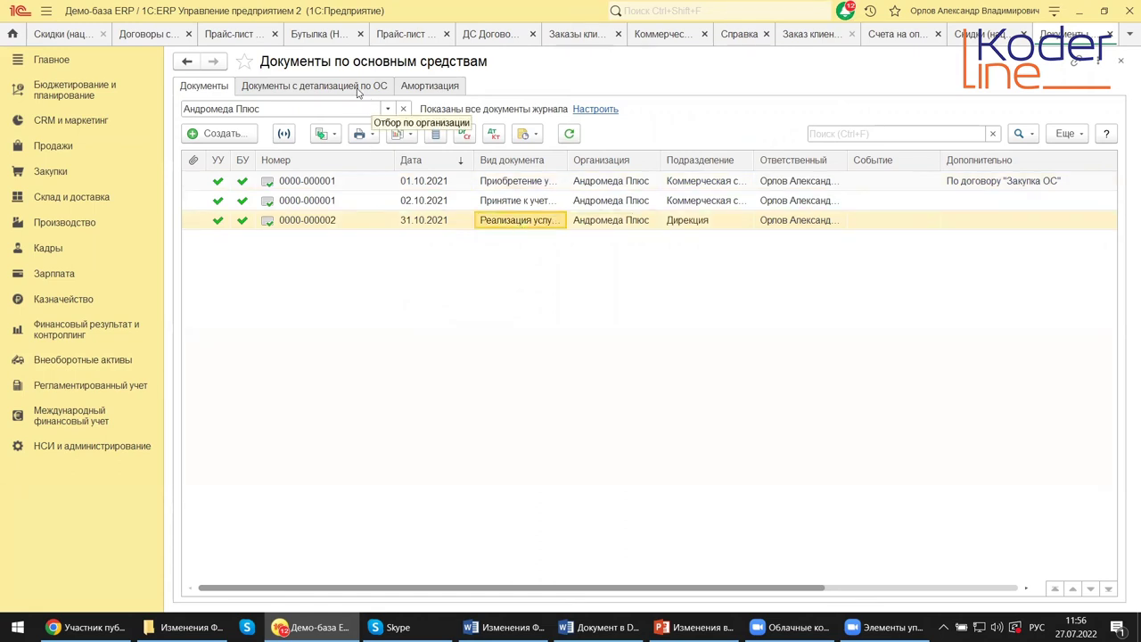
left_click(357, 86)
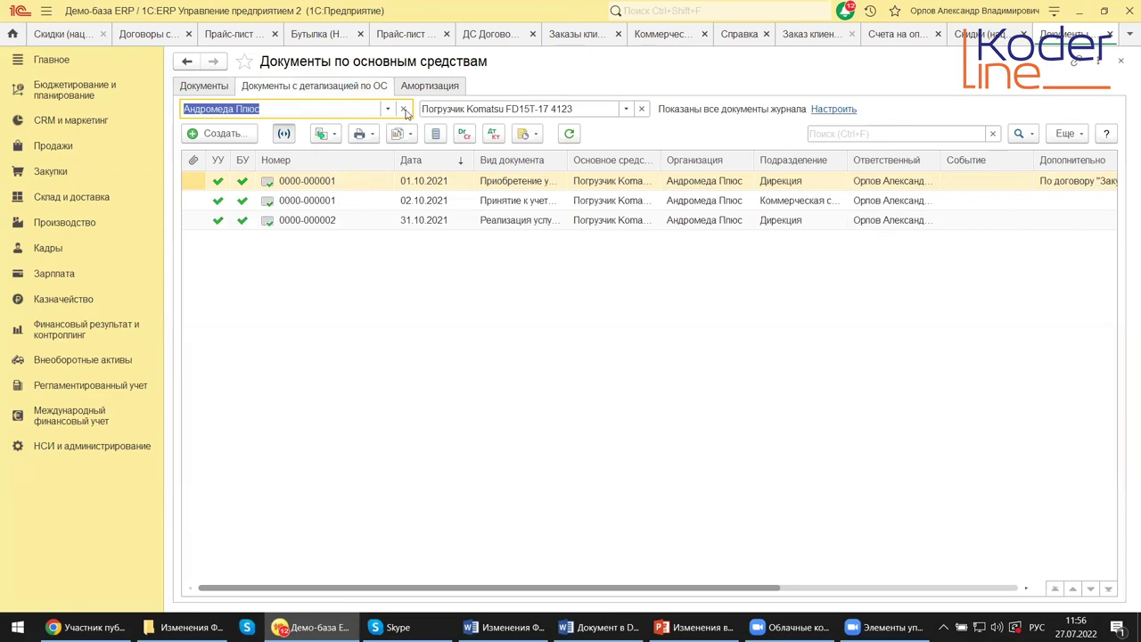
left_click(424, 87)
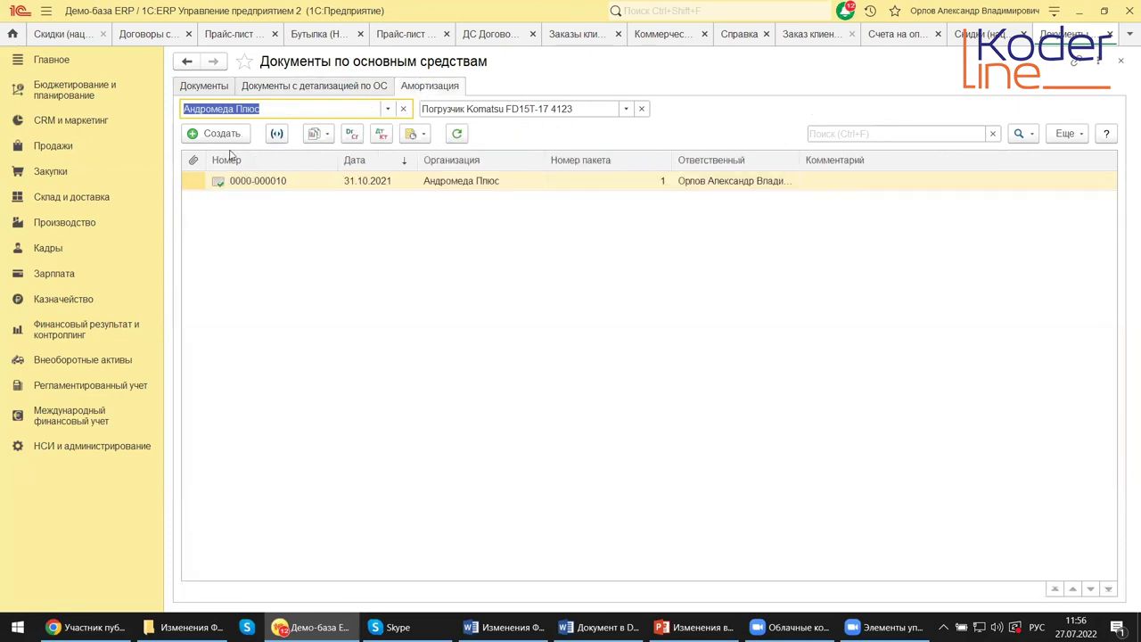
View a blank Амортизация и износ основных средств document, then close it and the fixed asset documents list.
left_click(204, 133)
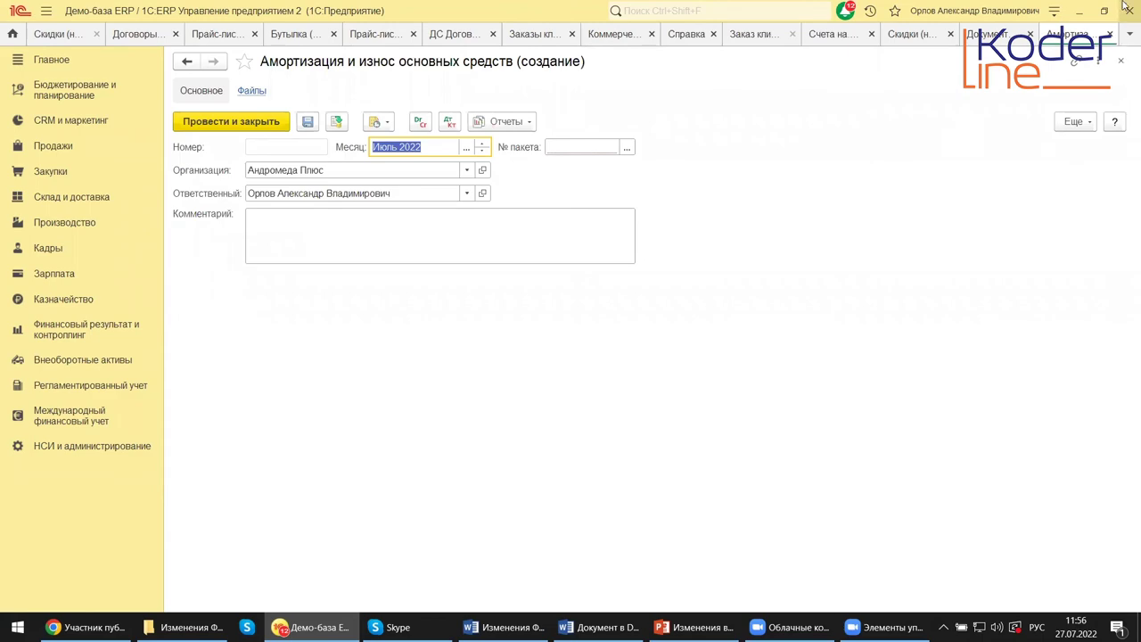
left_click(1120, 61)
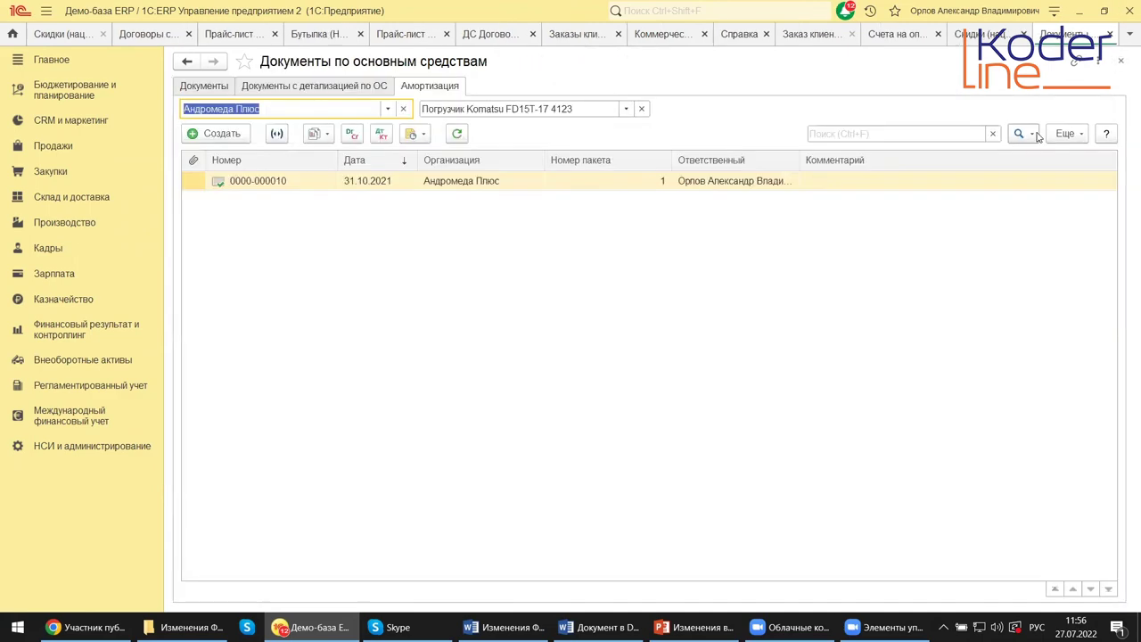
left_click(1123, 64)
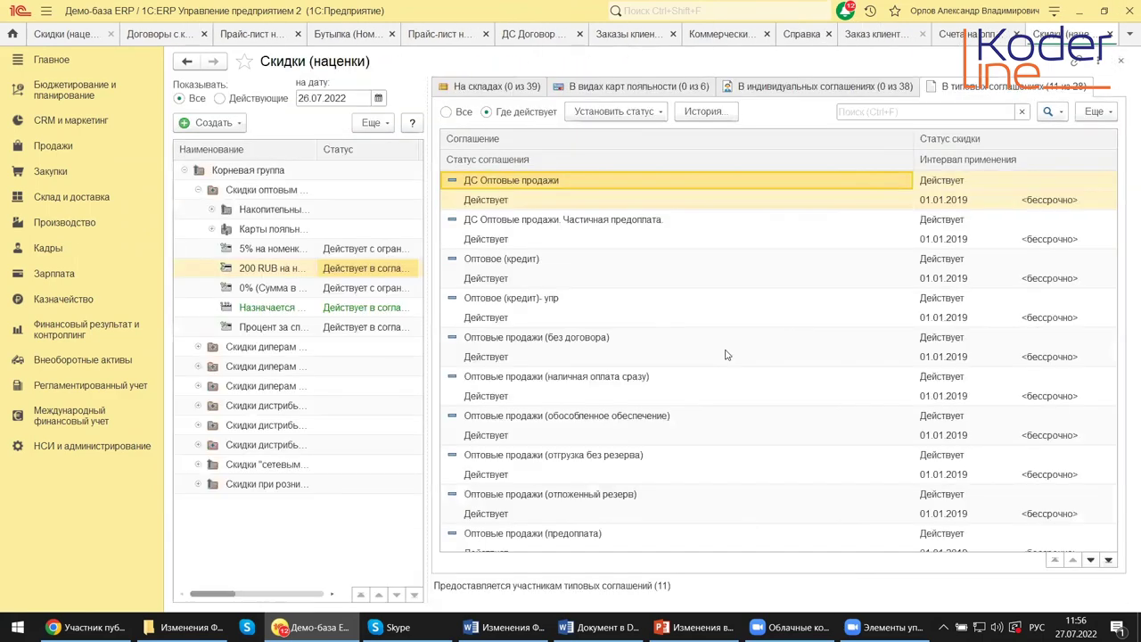
Open Регламентированные отчеты from the Регламентированный учет section and dismiss the 1С-Отчетность promotional window.
left_click(62, 387)
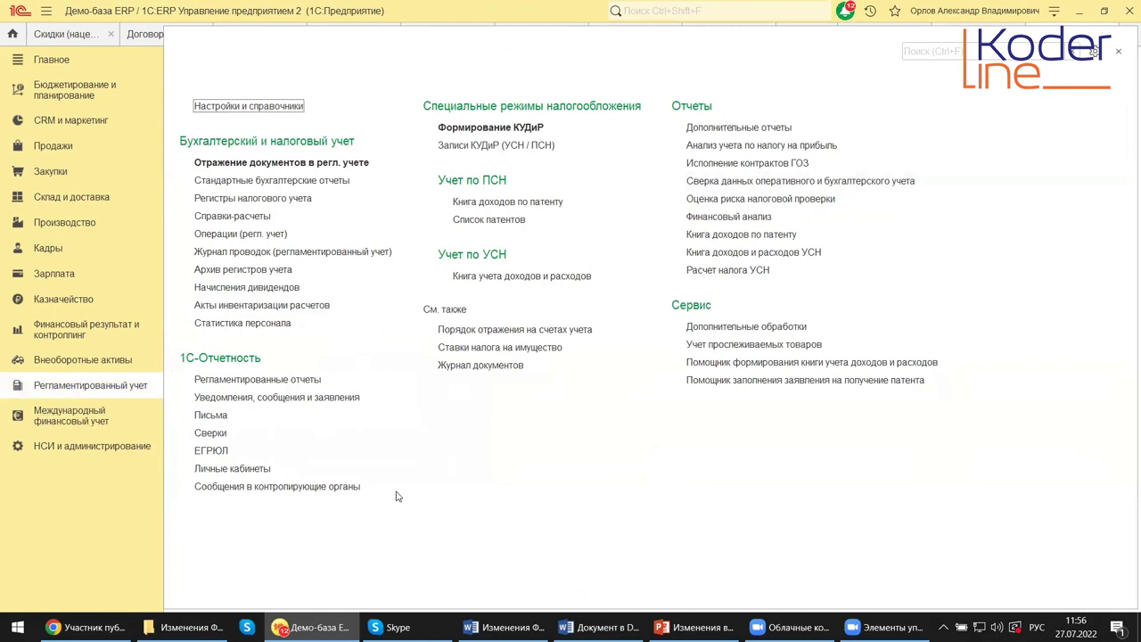
left_click(286, 381)
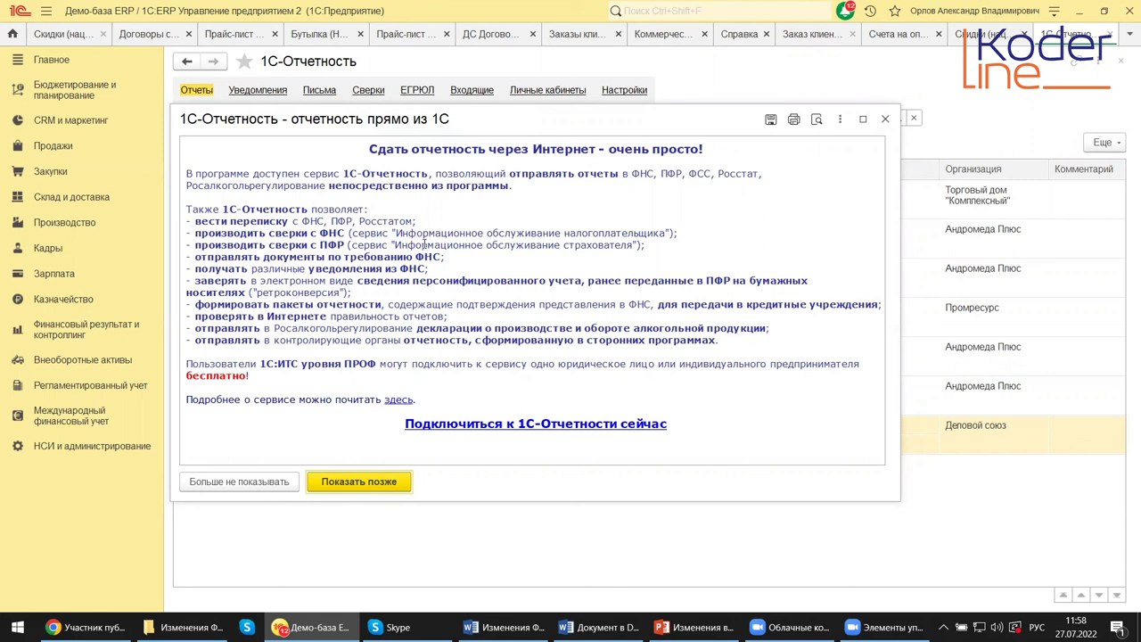
left_click(425, 243)
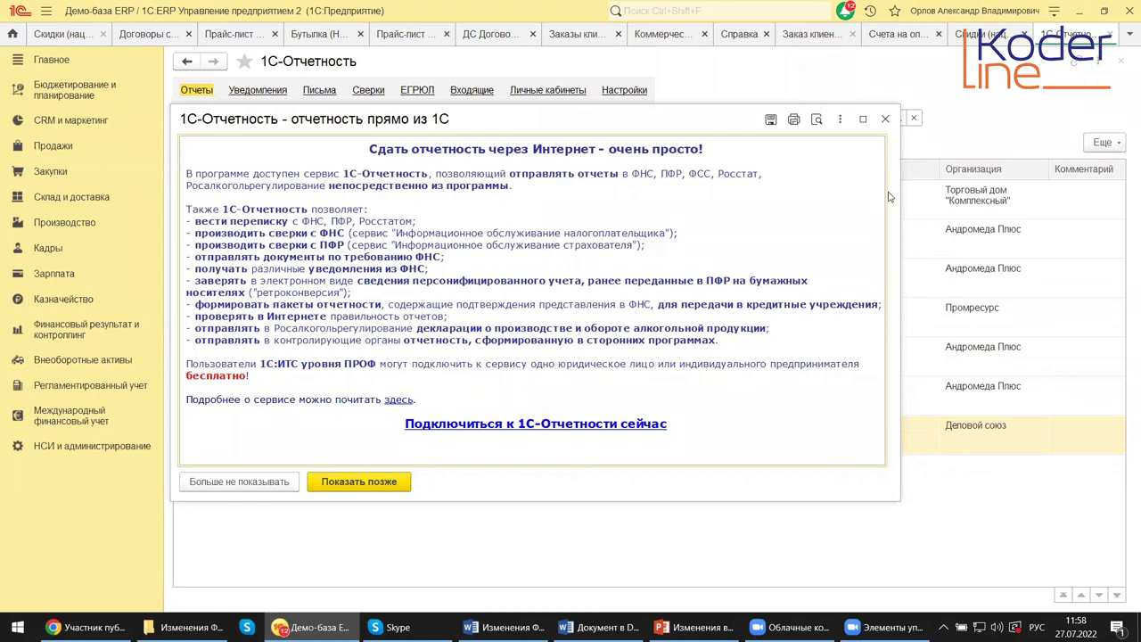
left_click(886, 119)
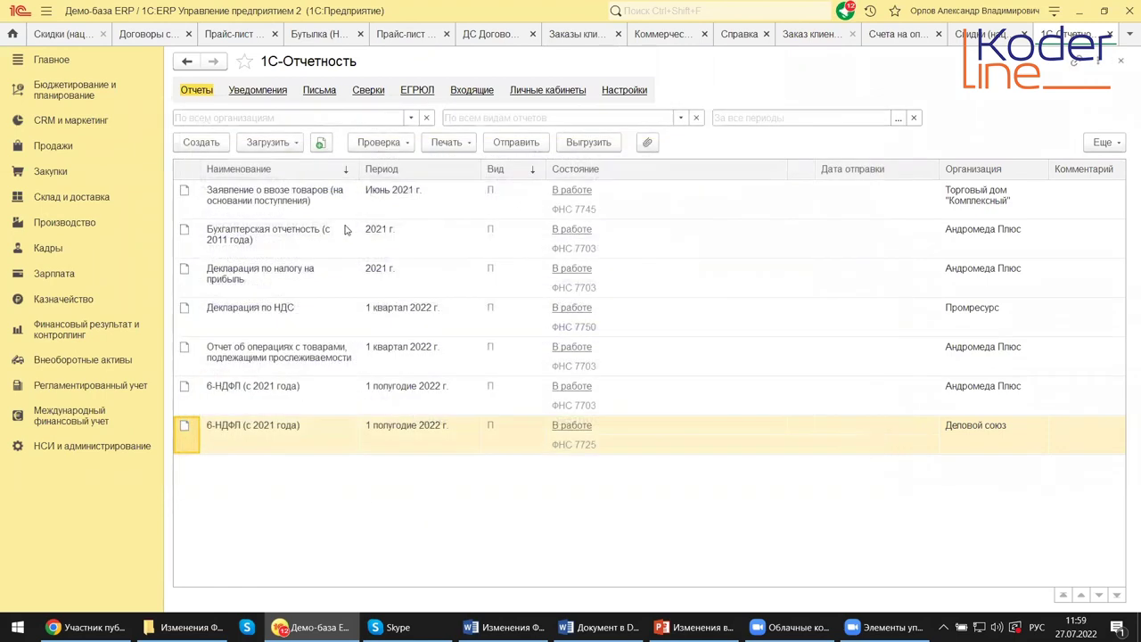
Examine the regulated reports list and the 1С-Отчетность settings, then return to the reports.
left_click(249, 202)
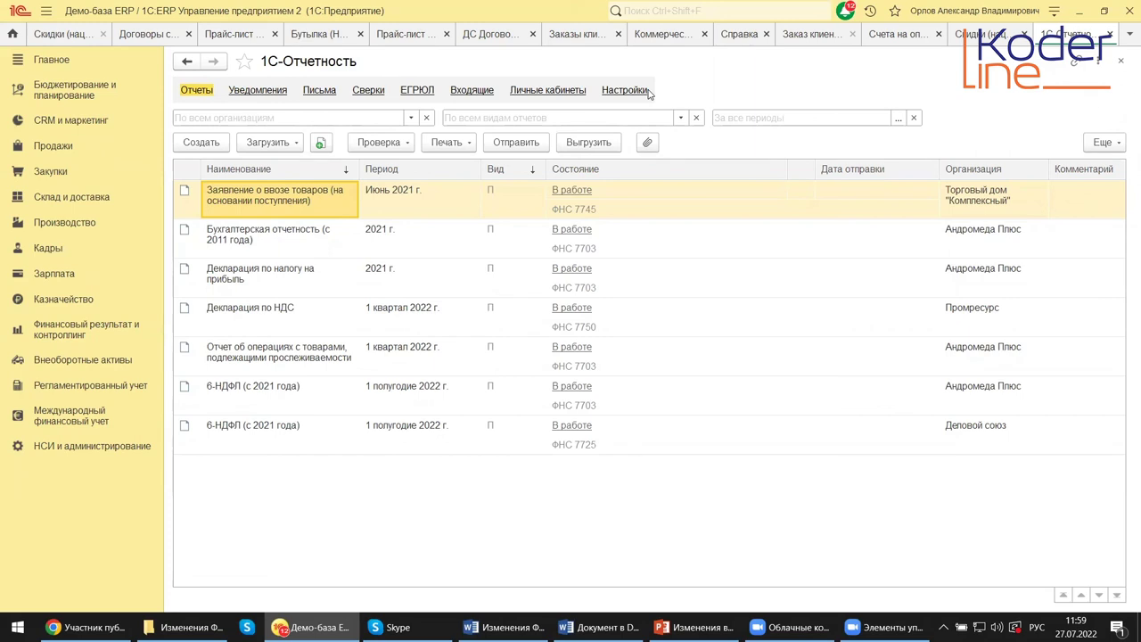
left_click(615, 98)
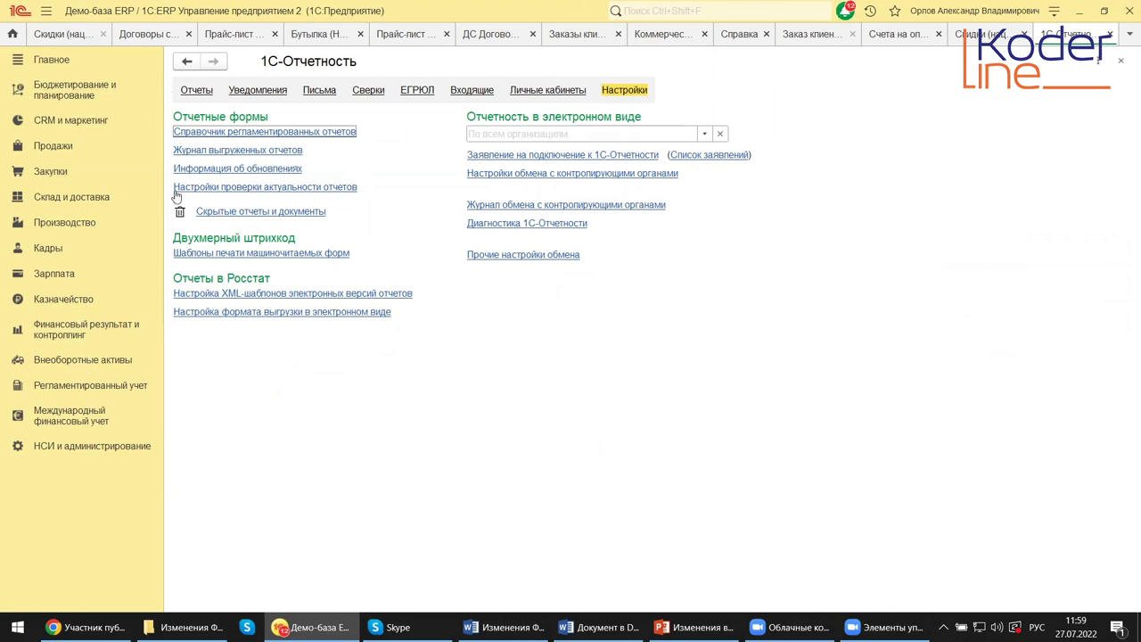
left_click(194, 92)
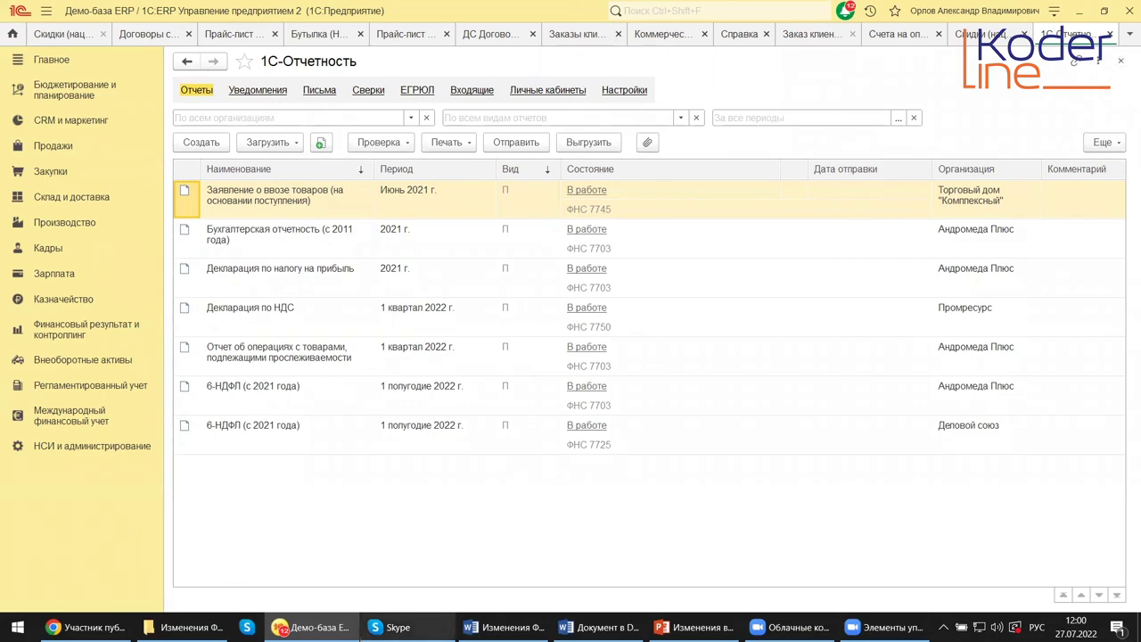
Switch to the PowerPoint presentation Изменения в ФСБУ 26 в 2022.pptx and go to its title slide.
mouse_move(696, 627)
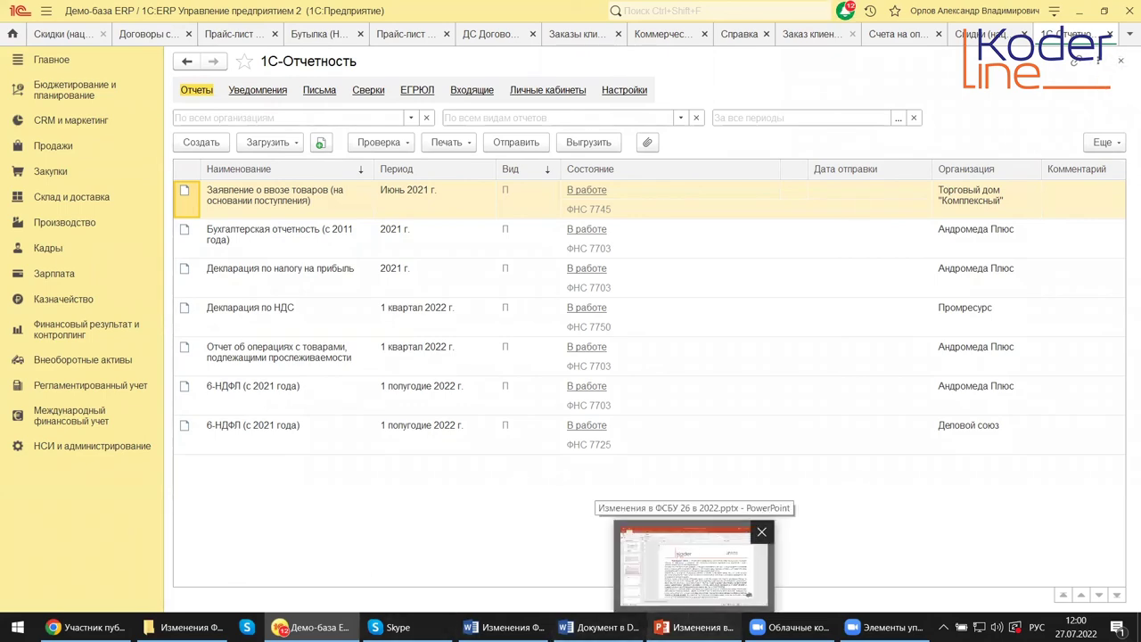
left_click(693, 566)
left_click_drag(169, 508, 249, 110)
left_click(37, 184)
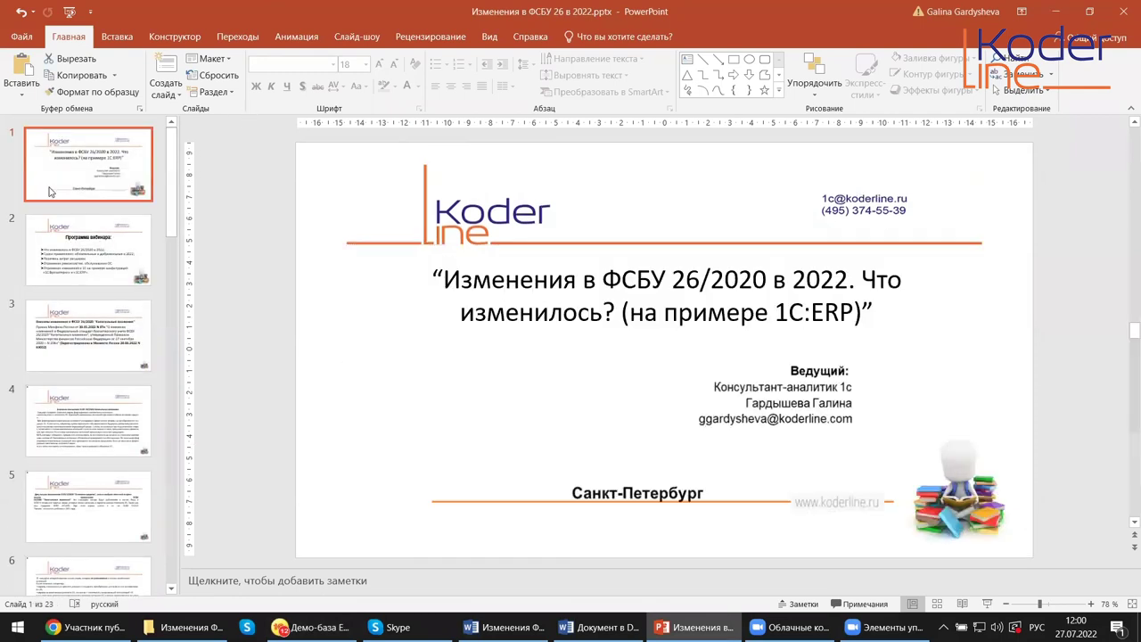